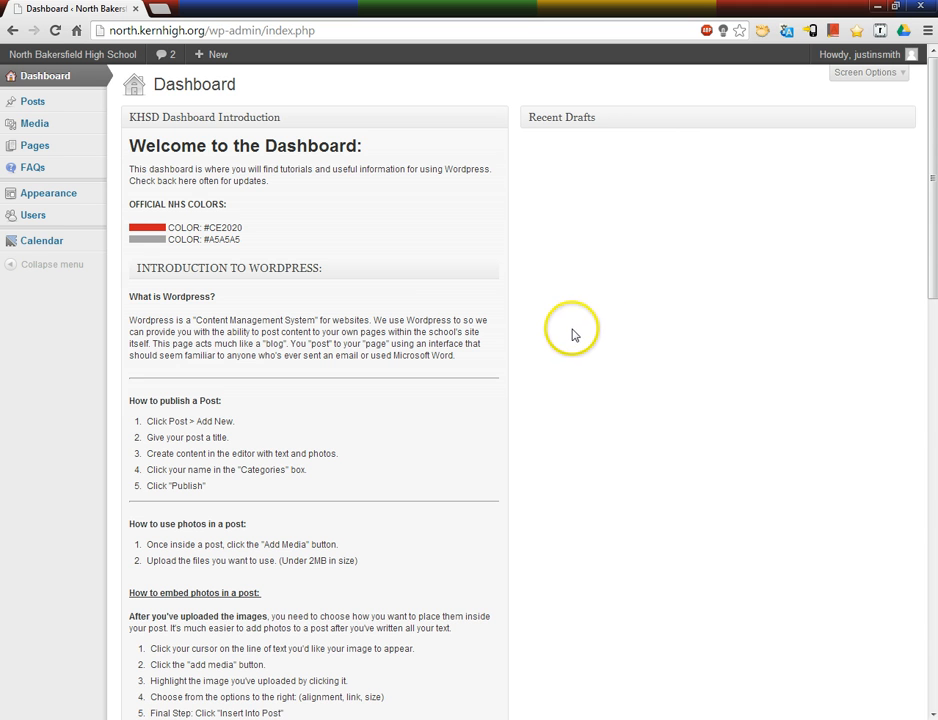
Step: Search the site's pages for "teacher test" and open the published Teacher Test page for editing
mouse_move(90, 149)
left_click(135, 145)
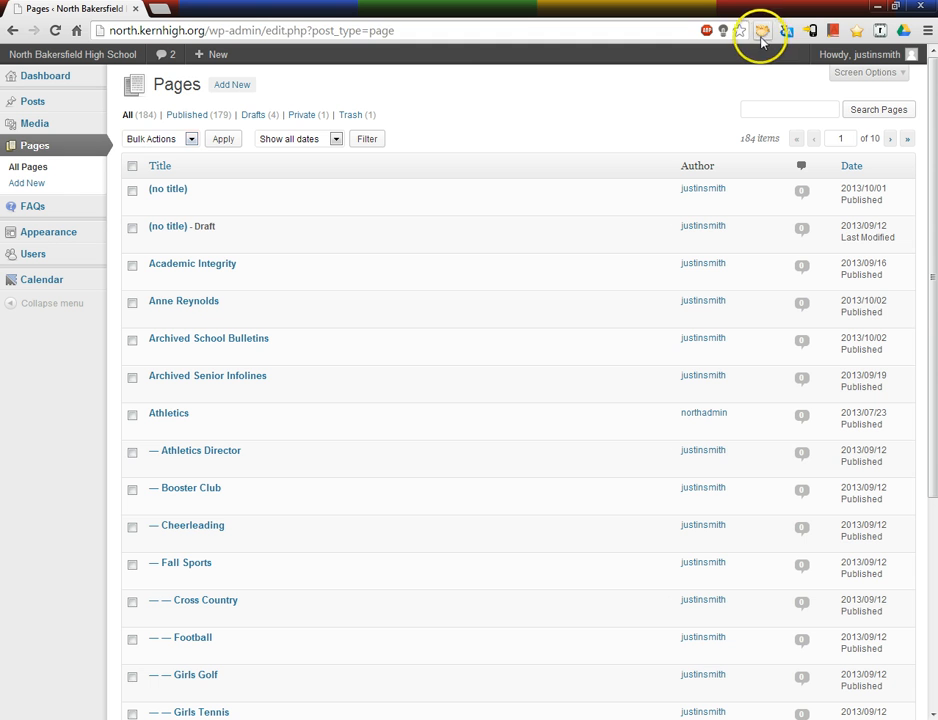
left_click(781, 107)
type("teacher test")
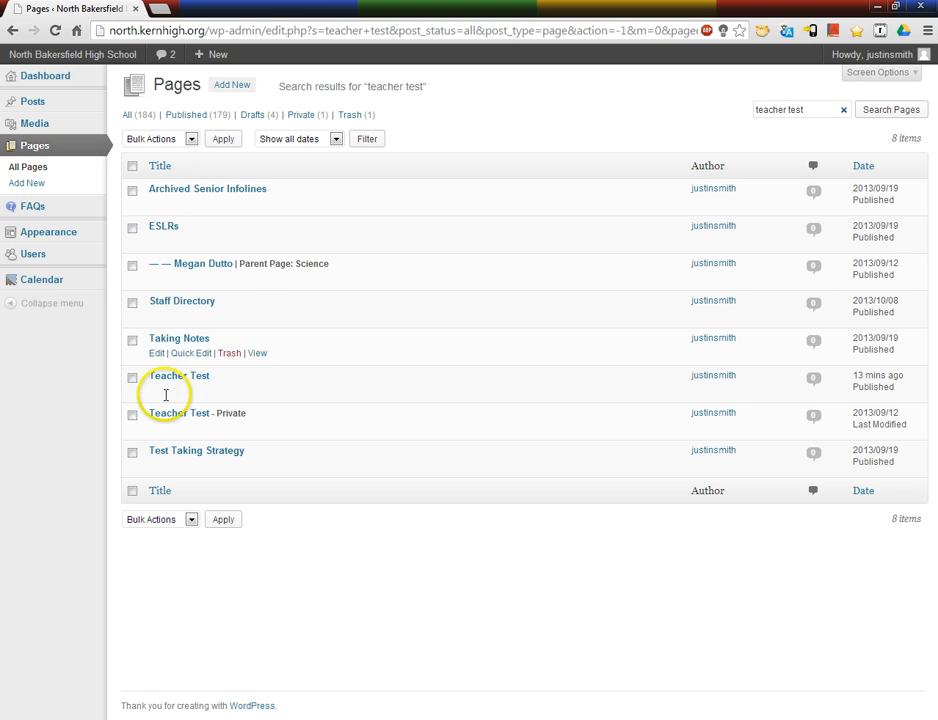
mouse_move(158, 393)
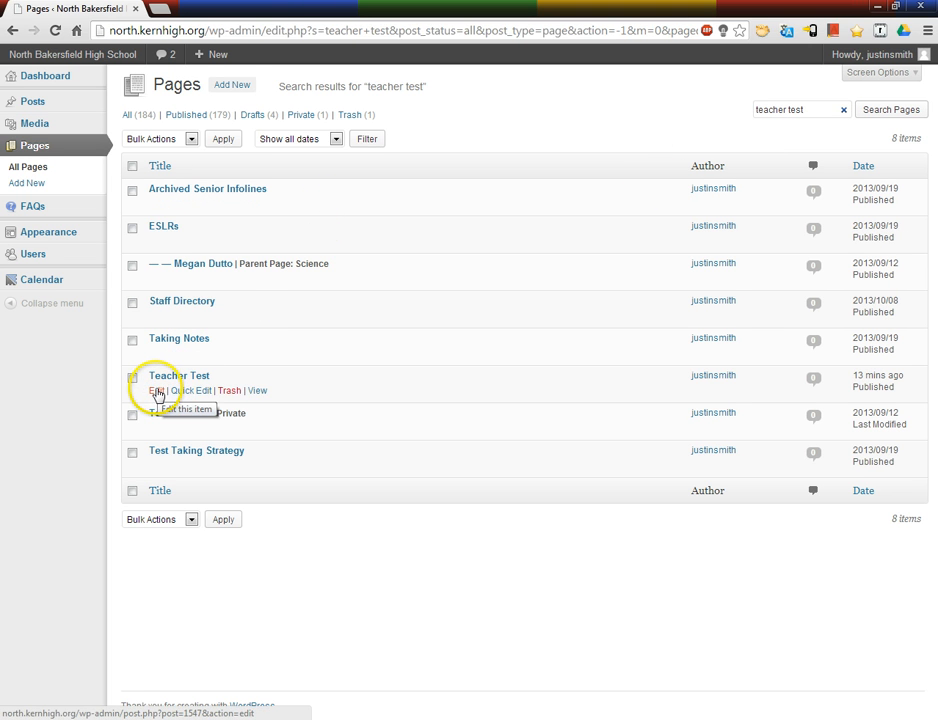
left_click(157, 391)
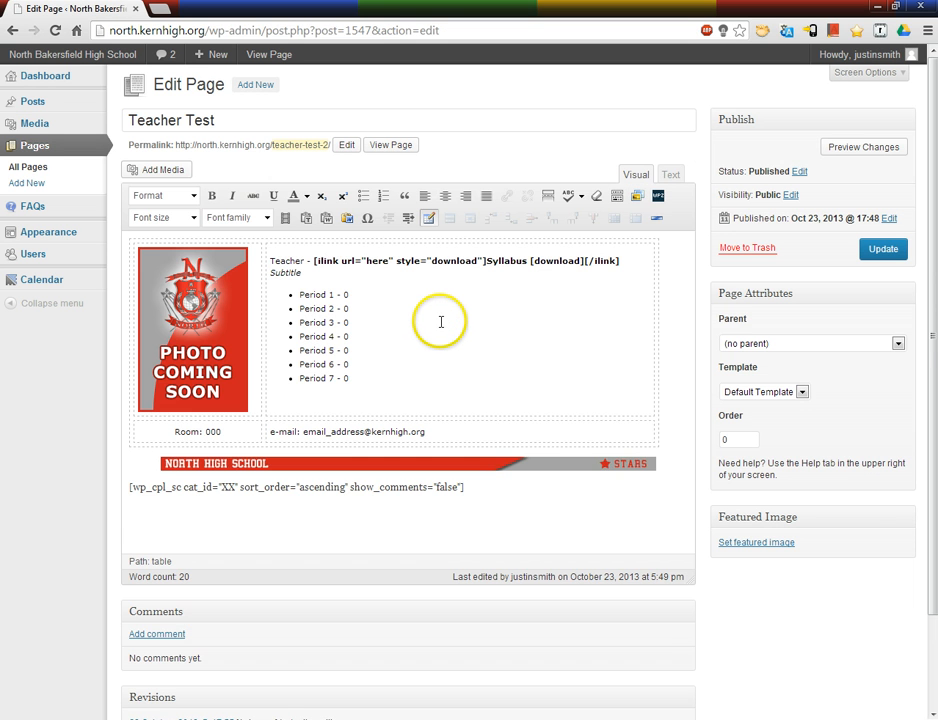
Step: Examine the template's photo, e-mail line, period list, teacher name, subtitle and the wp_cpl_sc category shortcode
left_click(216, 297)
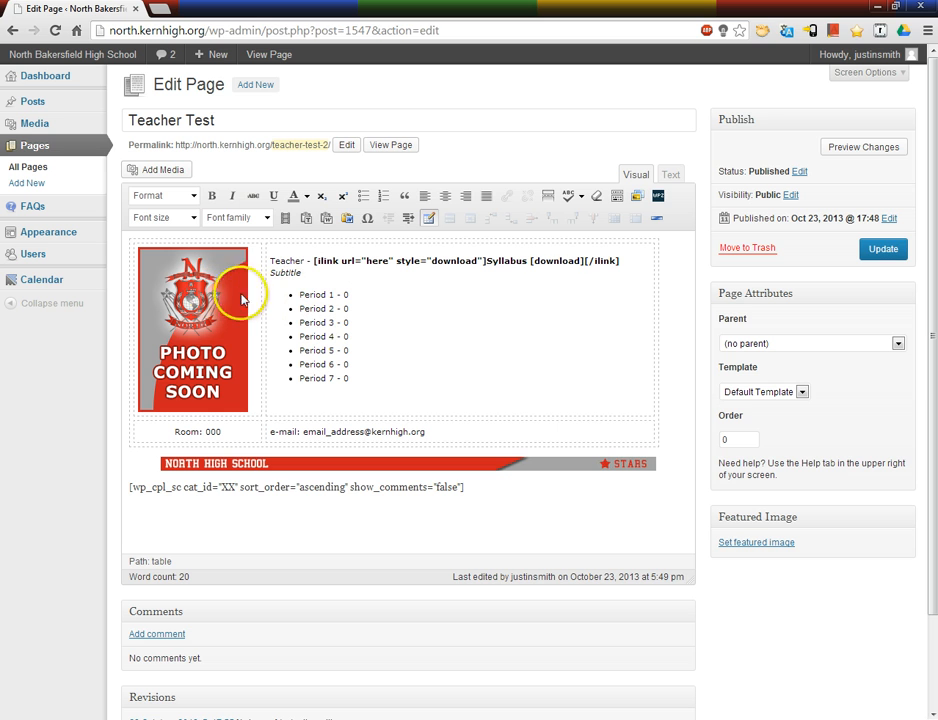
left_click(361, 432)
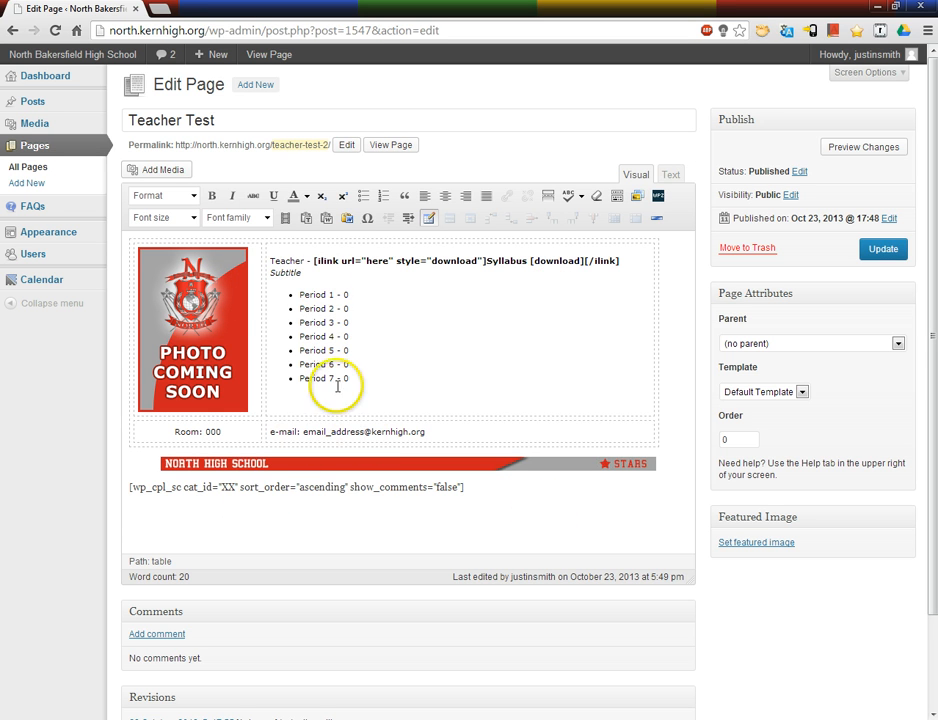
left_click_drag(393, 372, 302, 285)
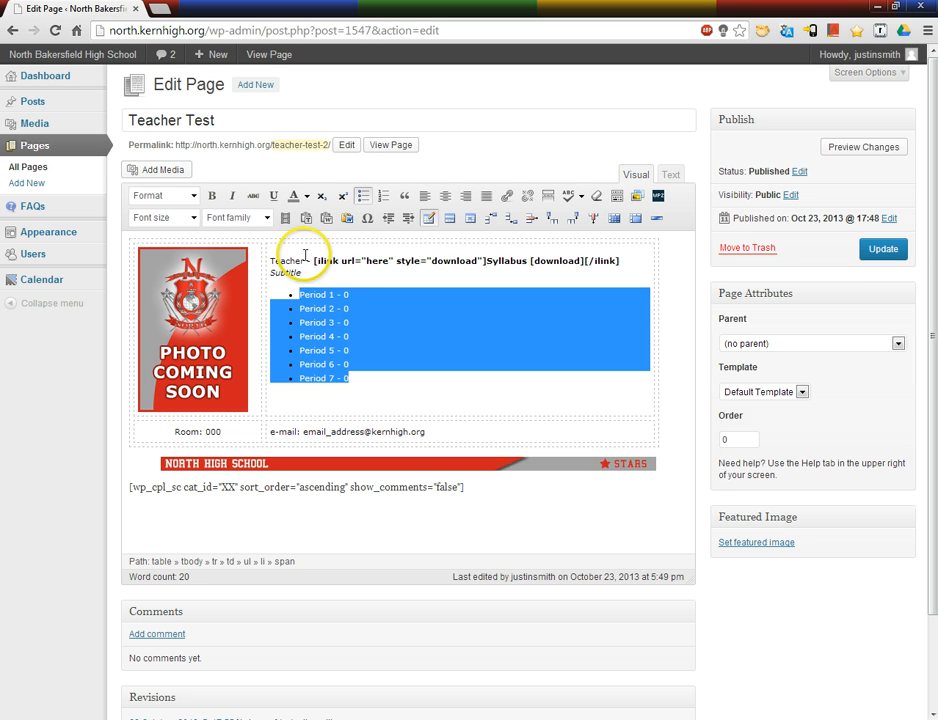
left_click(301, 260)
left_click(304, 272)
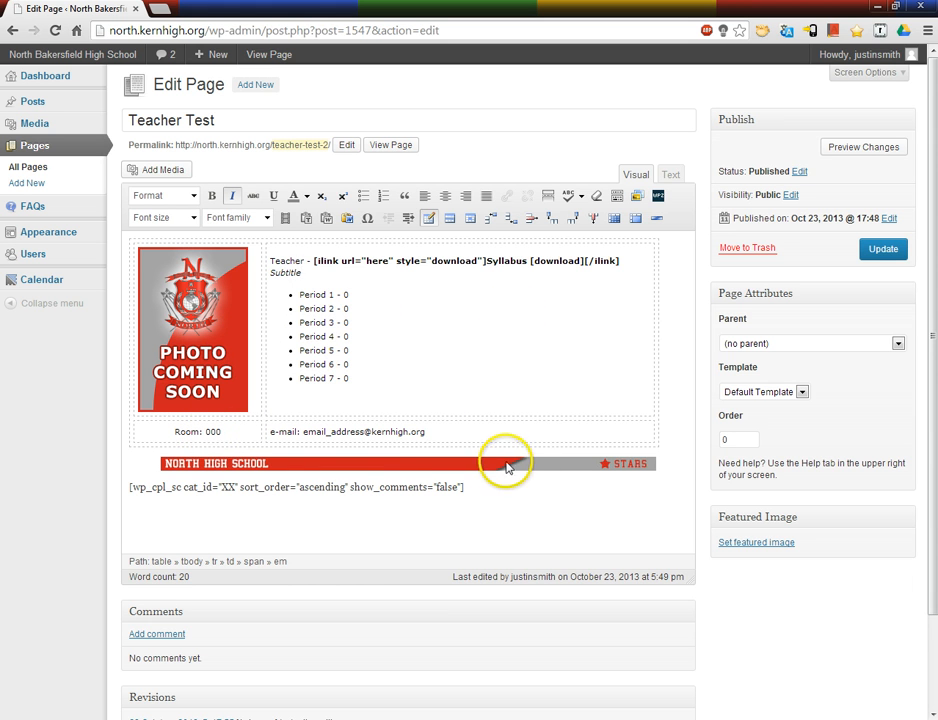
double_click(222, 486)
left_click_drag(462, 487, 78, 499)
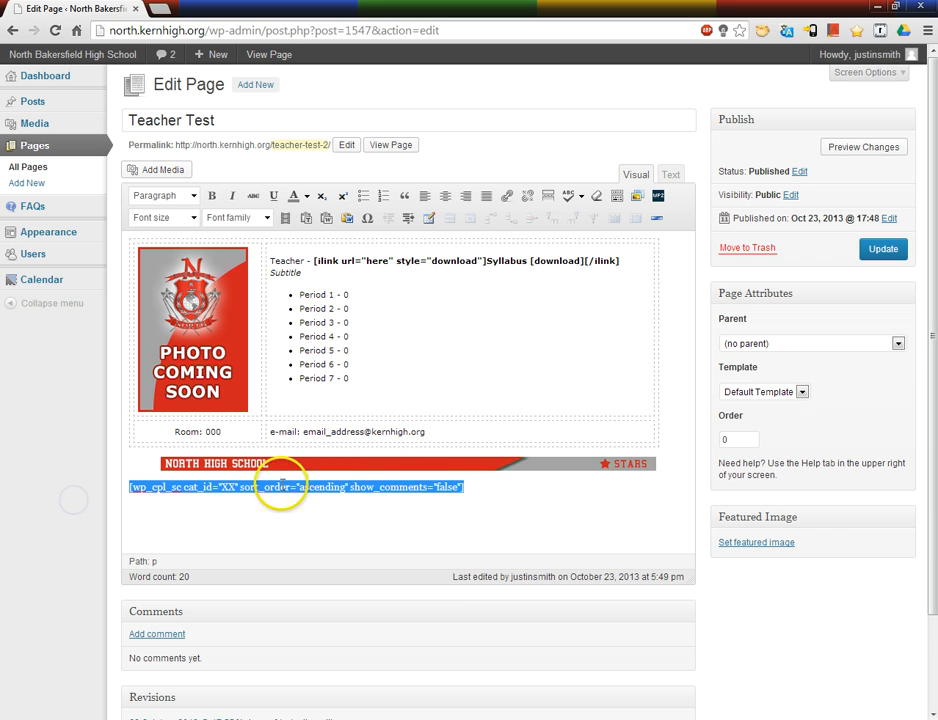
left_click(472, 487)
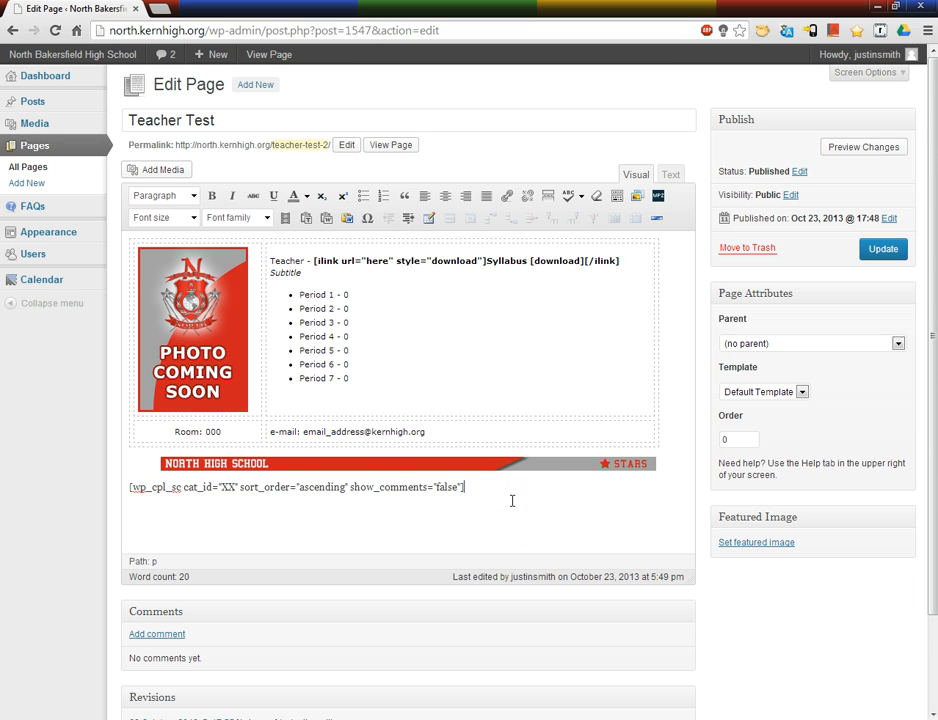
Step: Copy the complete HTML source of the Teacher Test page
left_click(671, 174)
key("ctrl+a")
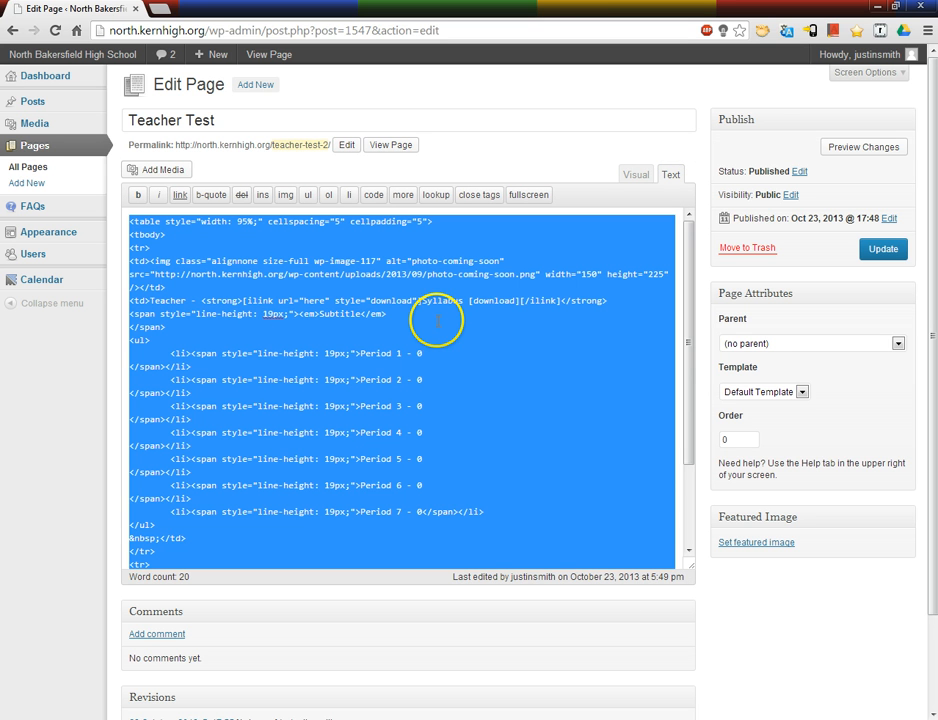
right_click(420, 232)
left_click(462, 288)
Step: Create a new page in a separate browser tab and title it with the teacher's full name
left_click(30, 182)
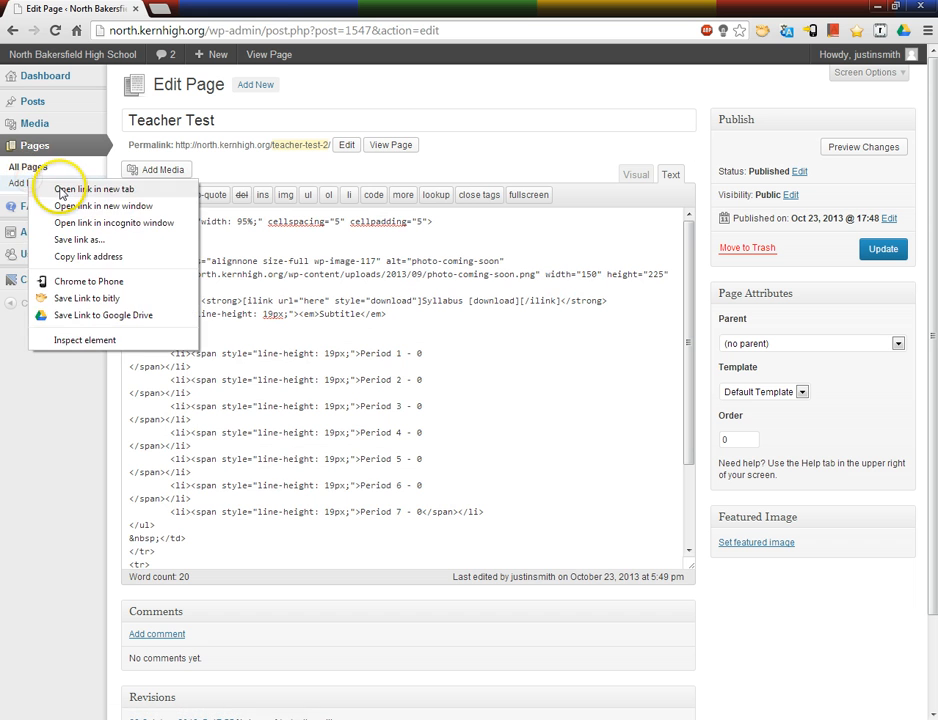
left_click(62, 131)
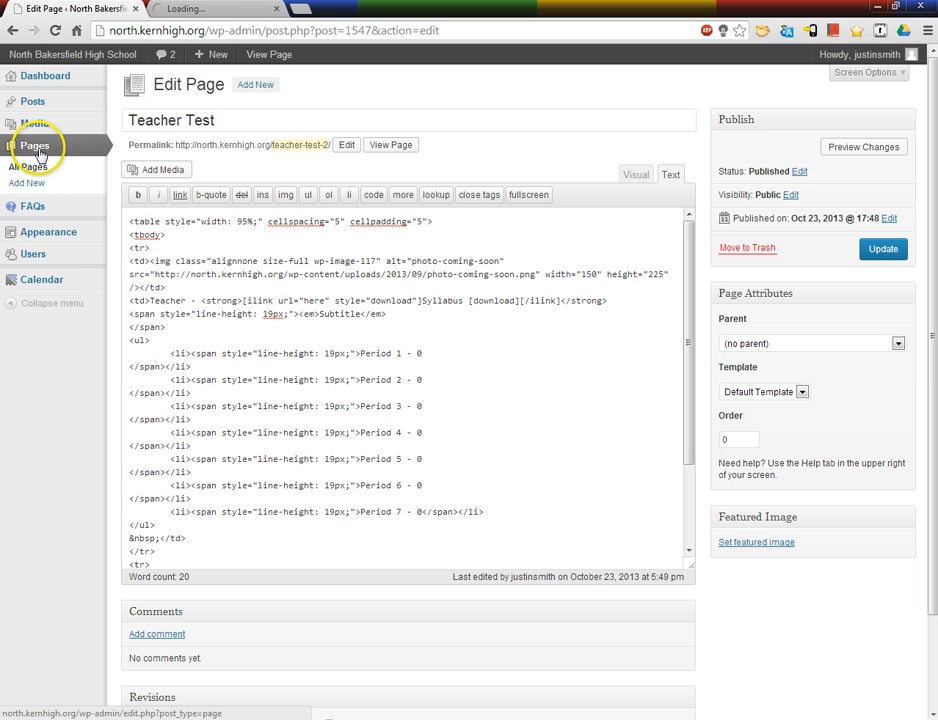
left_click(206, 10)
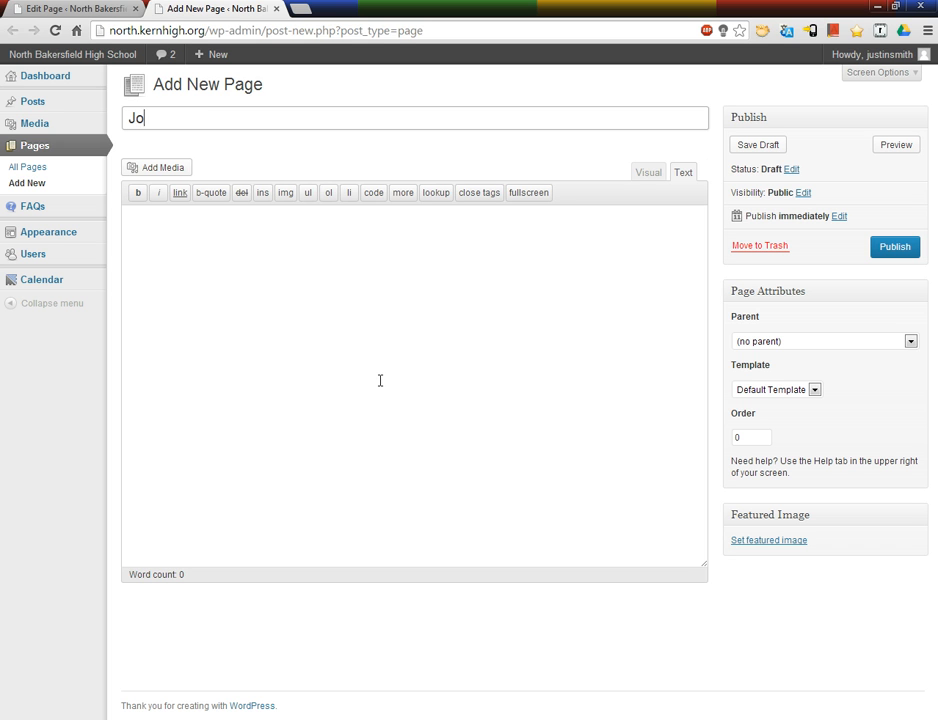
left_click(380, 380)
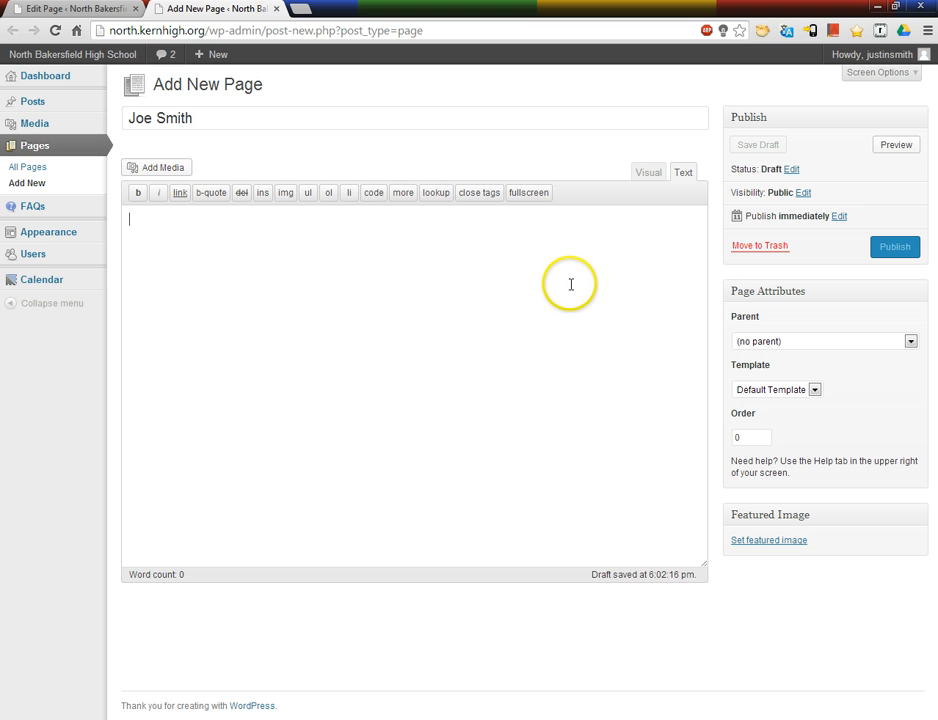
Step: Paste the copied template code into the new page's body and show it in the visual editor
key("ctrl+v")
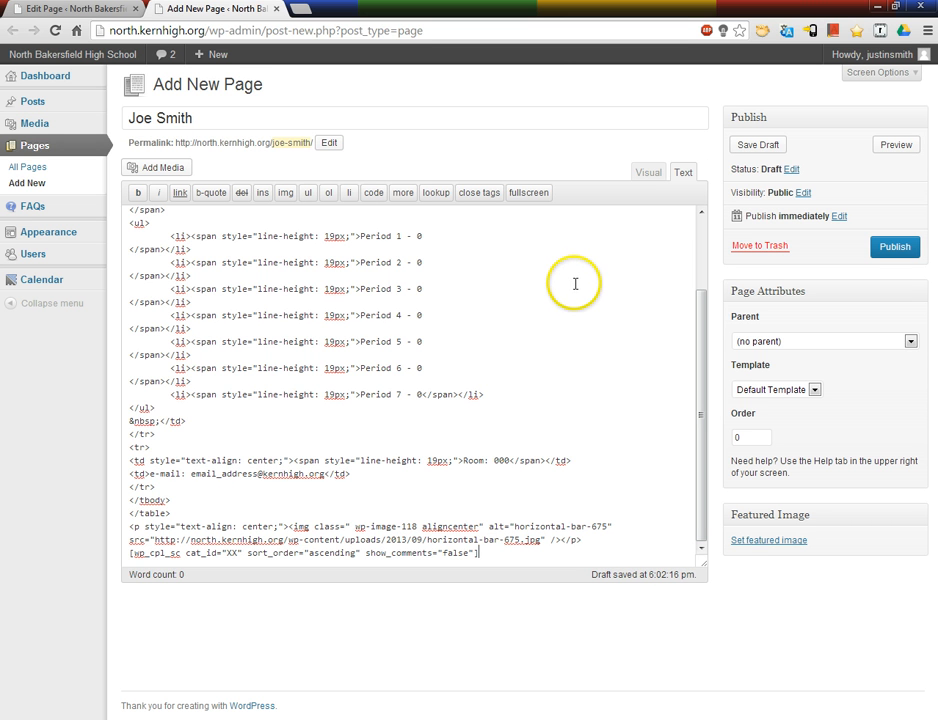
left_click(82, 10)
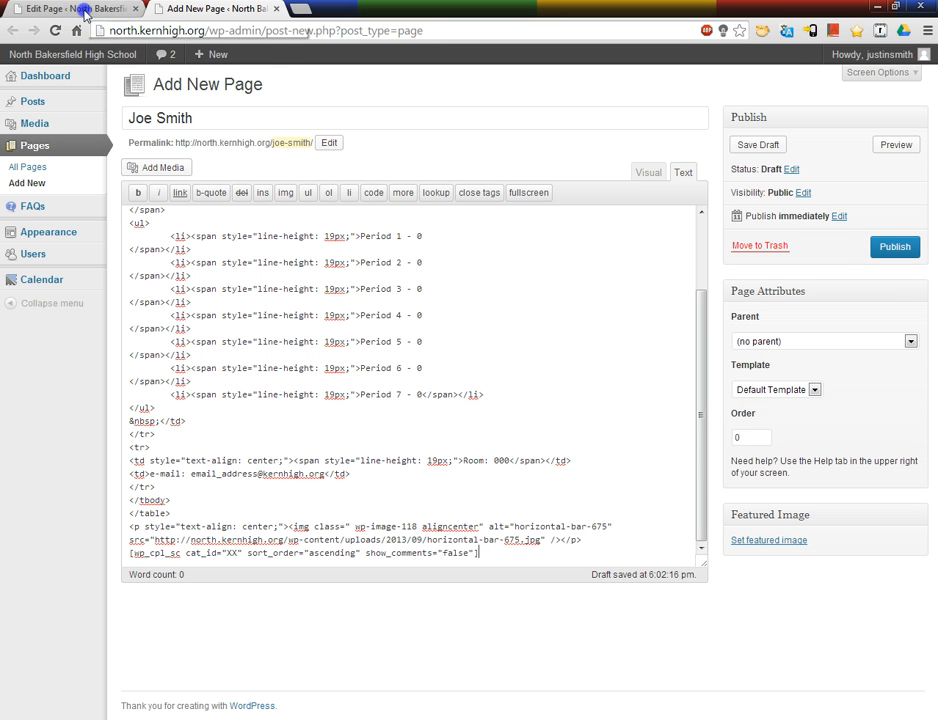
left_click(165, 10)
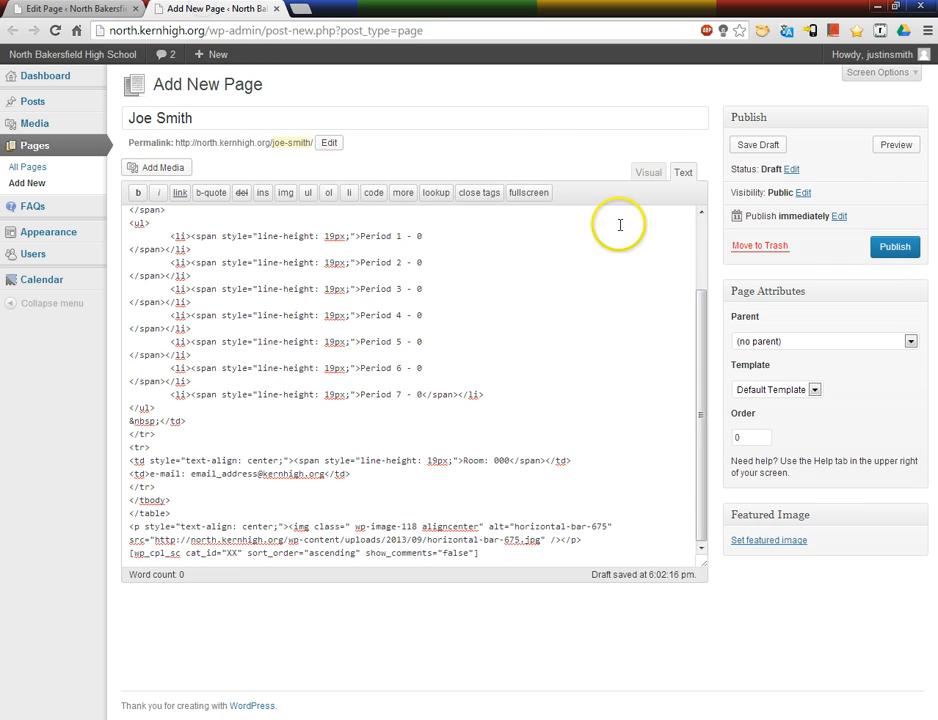
left_click(636, 176)
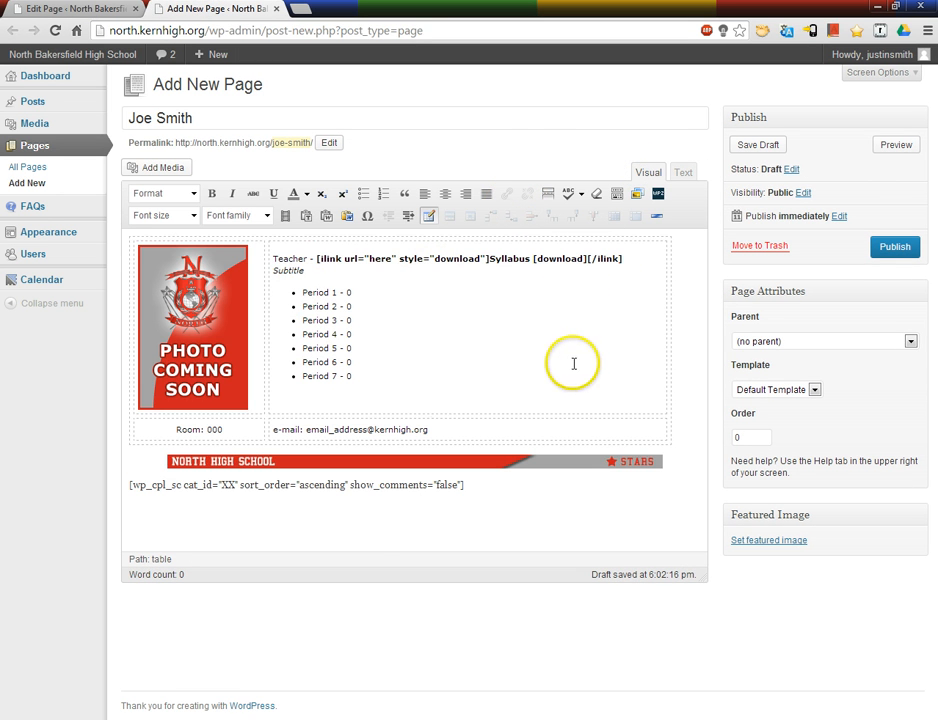
Step: Try to replace the placeholder photo with a picture from the media library
left_click(228, 362)
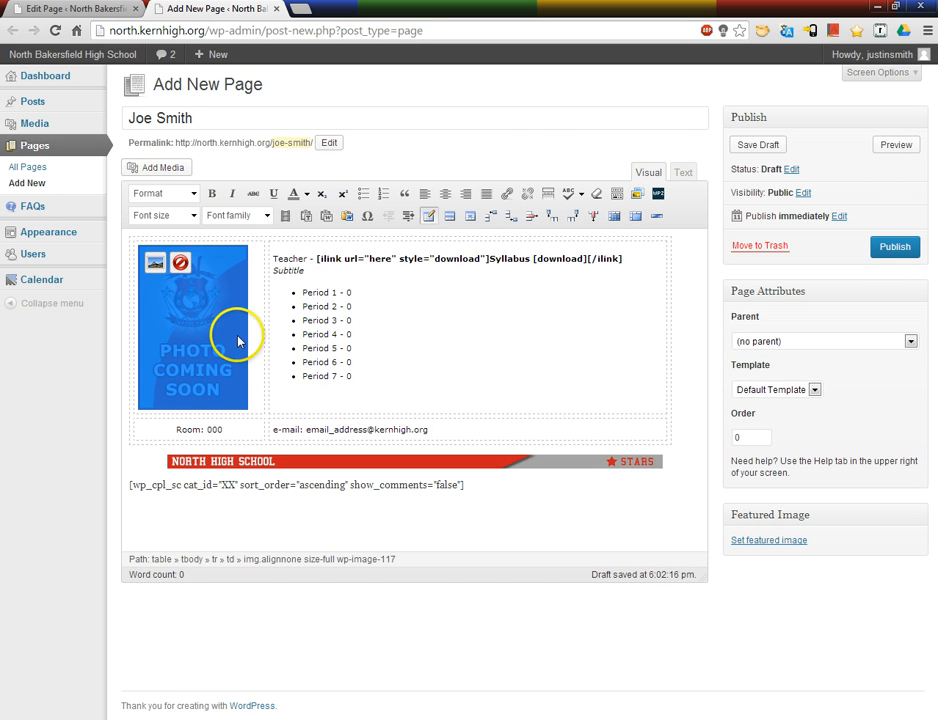
key("Delete")
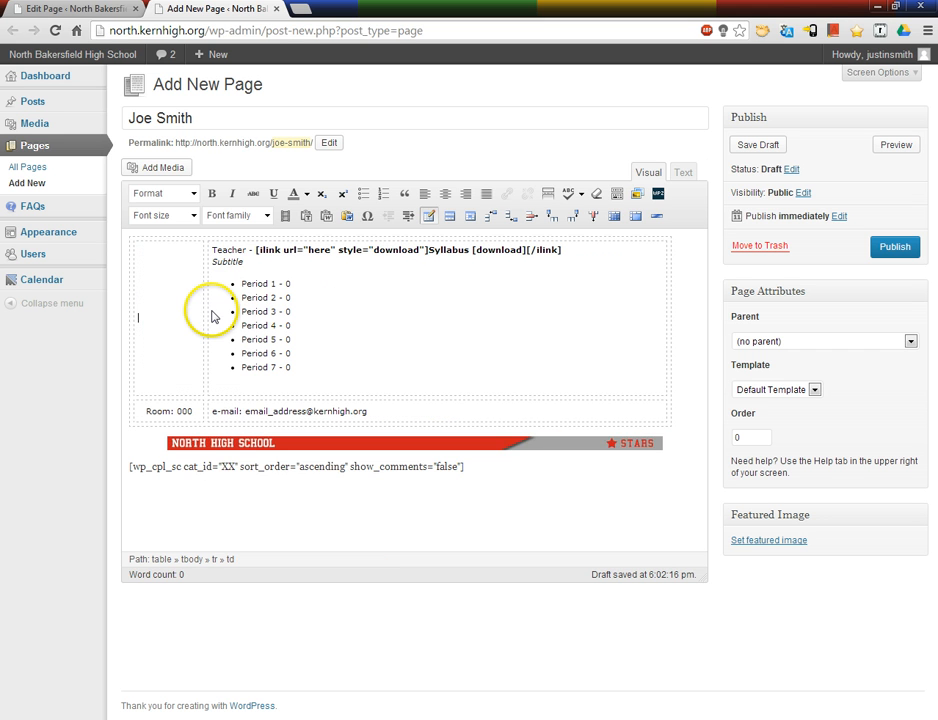
left_click(162, 170)
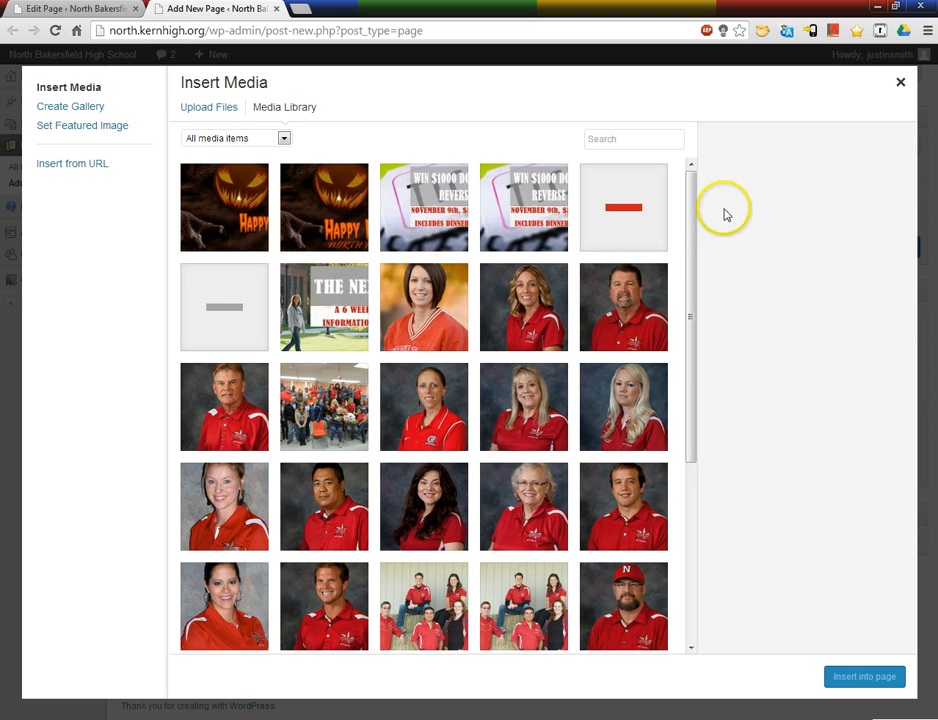
left_click(900, 82)
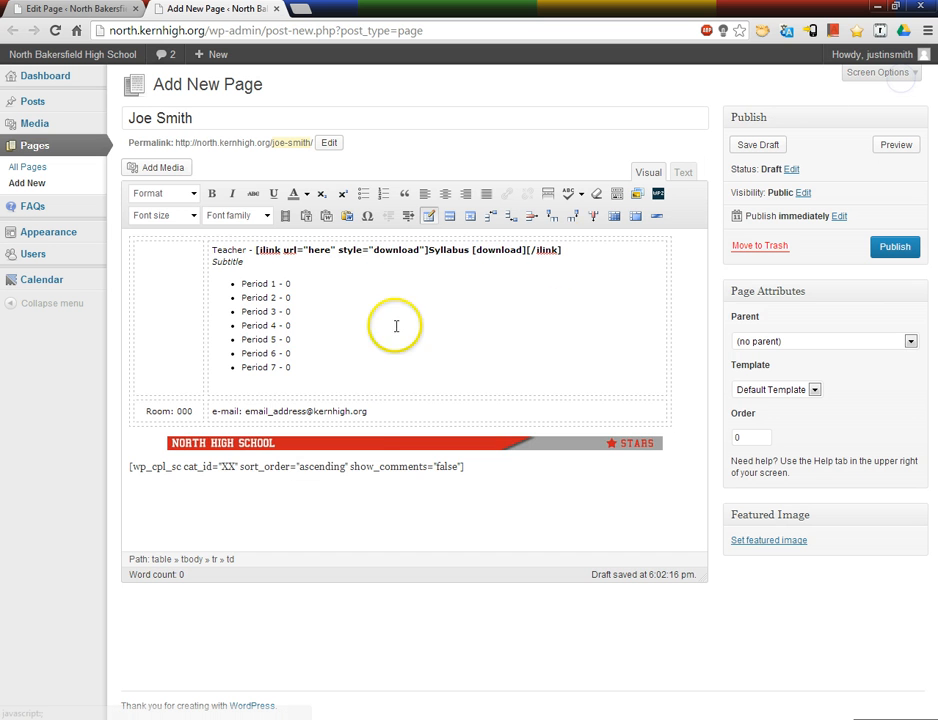
Step: Centre the placeholder photo in its table cell
left_click(446, 194)
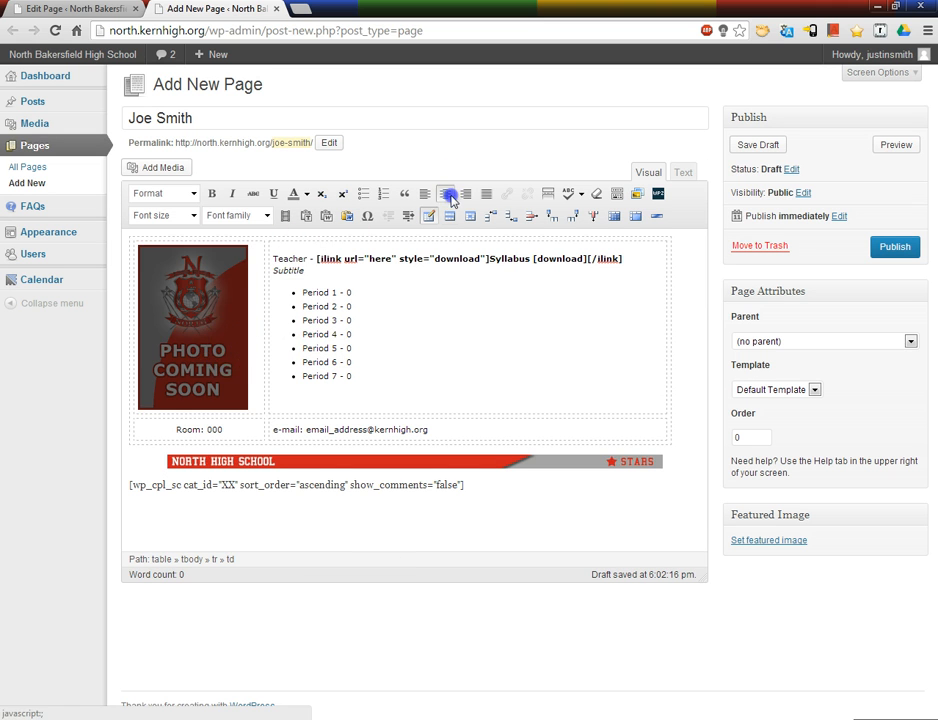
left_click(309, 269)
Step: Examine the teacher name placeholder, the syllabus download shortcode with its url value, and the file upload area for media
left_click_drag(308, 257, 274, 256)
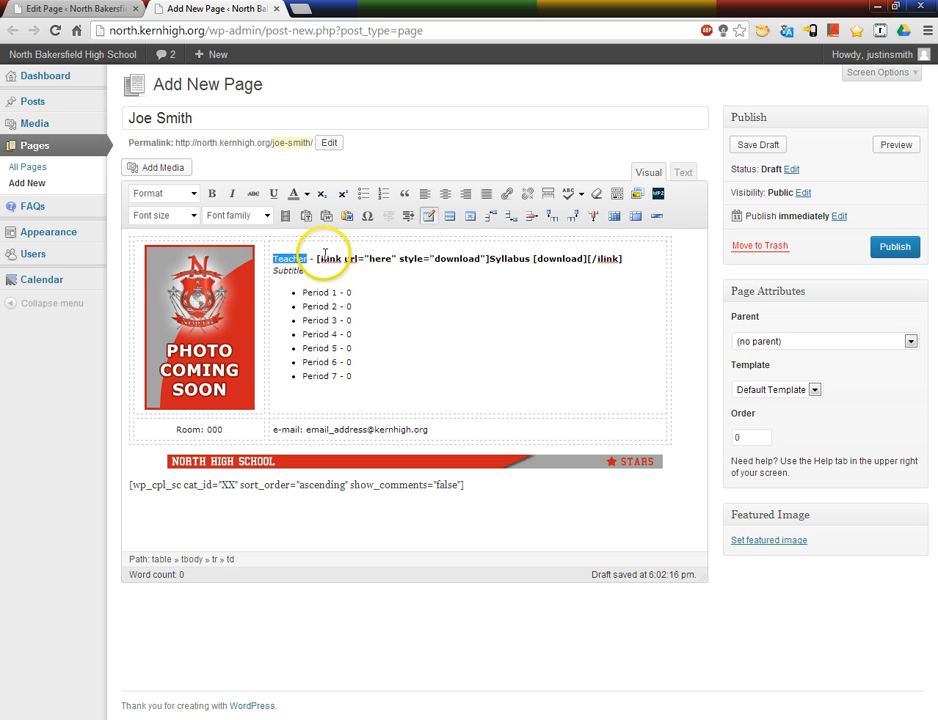
left_click_drag(322, 257, 623, 257)
key("ctrl+b")
left_click(457, 260)
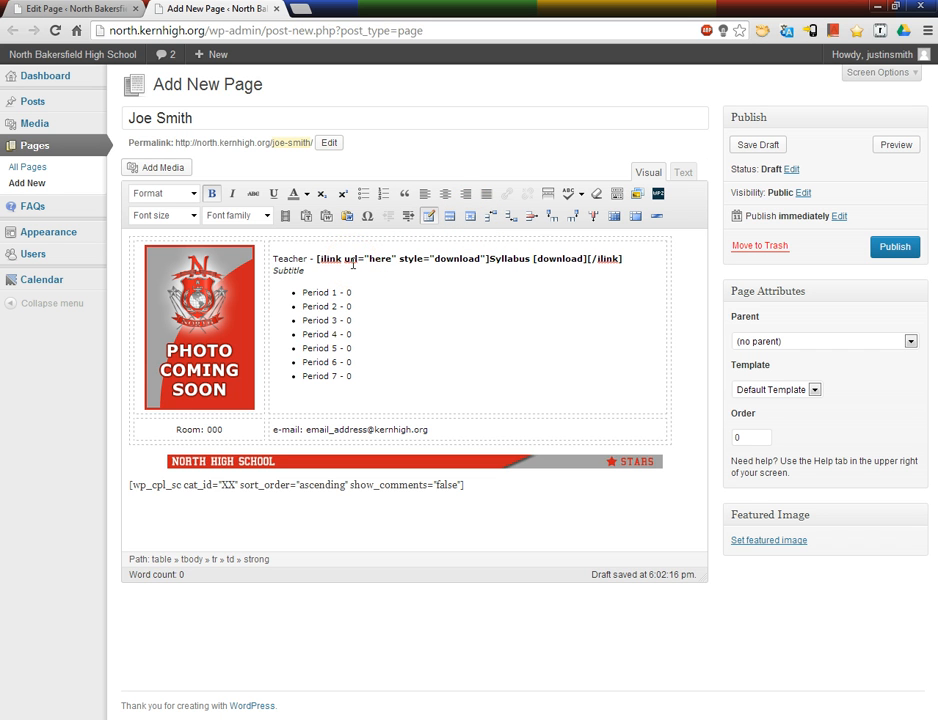
left_click(369, 263)
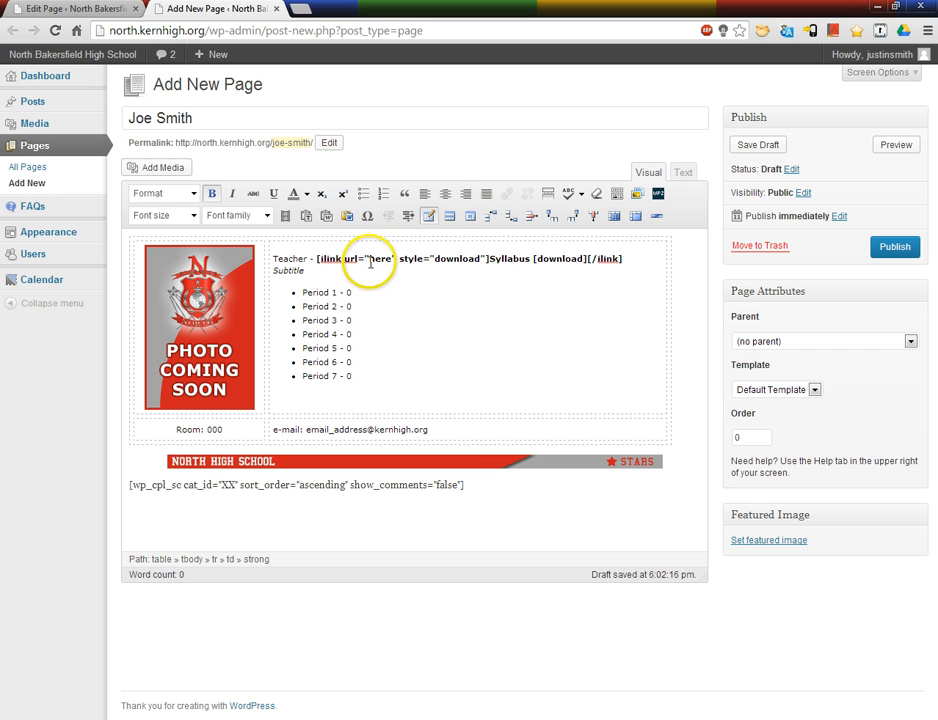
left_click(184, 168)
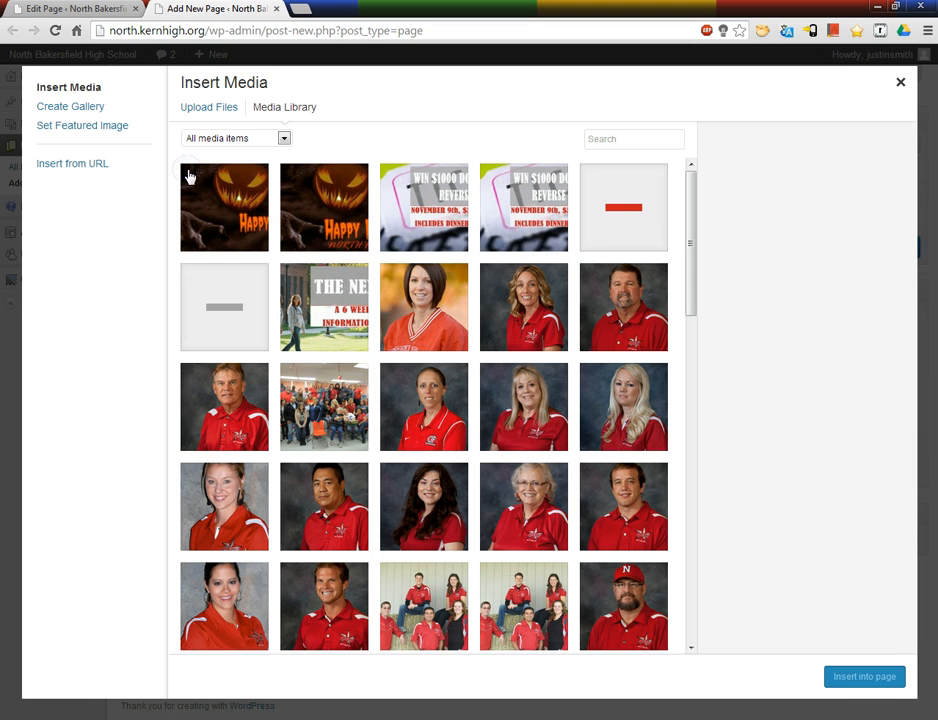
left_click(203, 107)
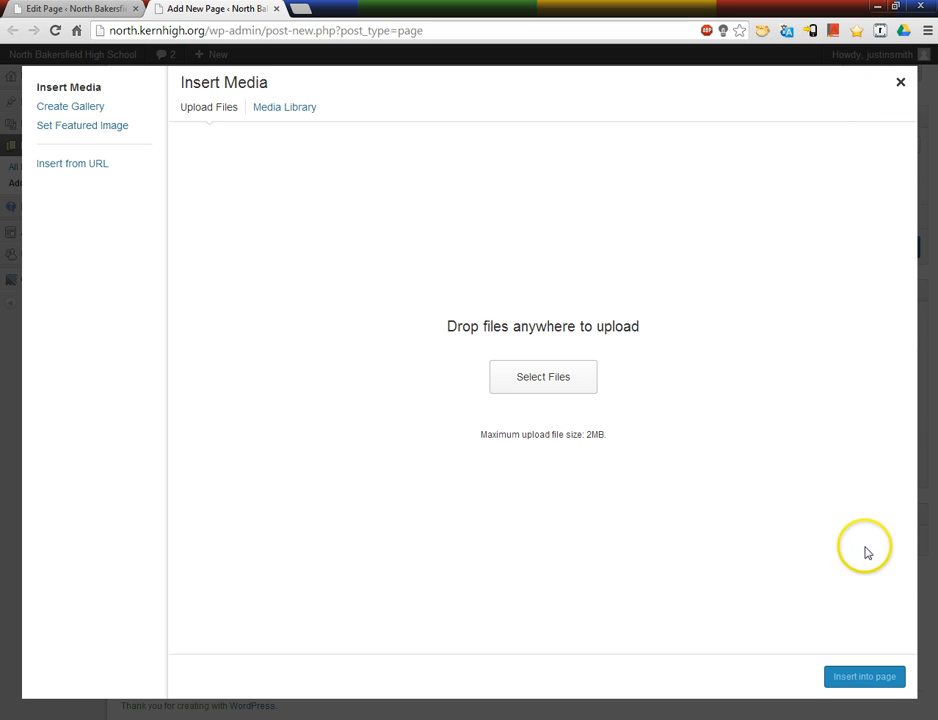
left_click(899, 84)
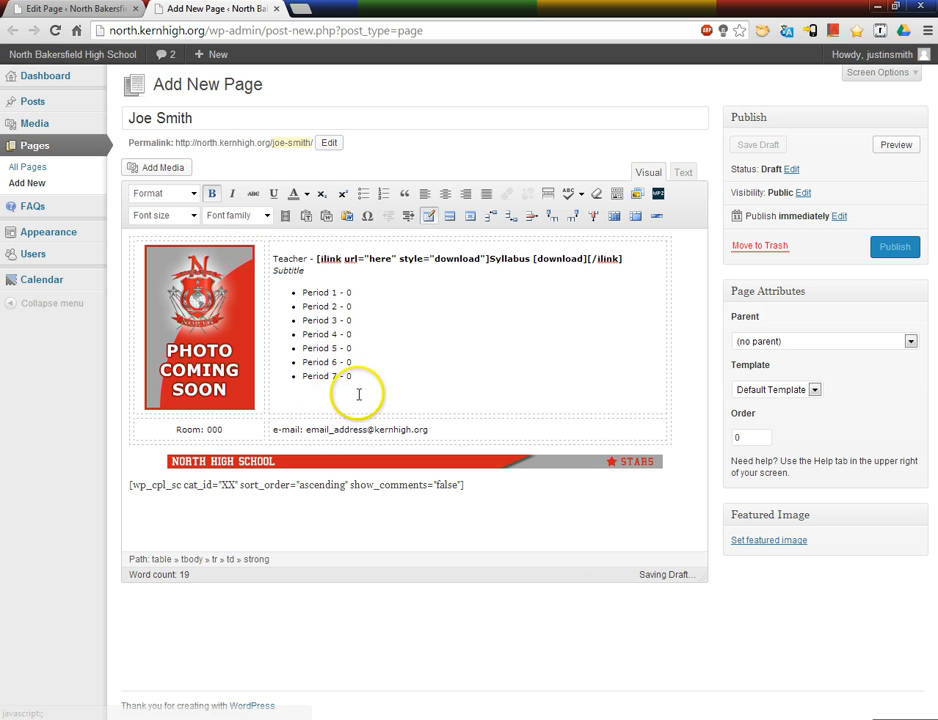
double_click(380, 259)
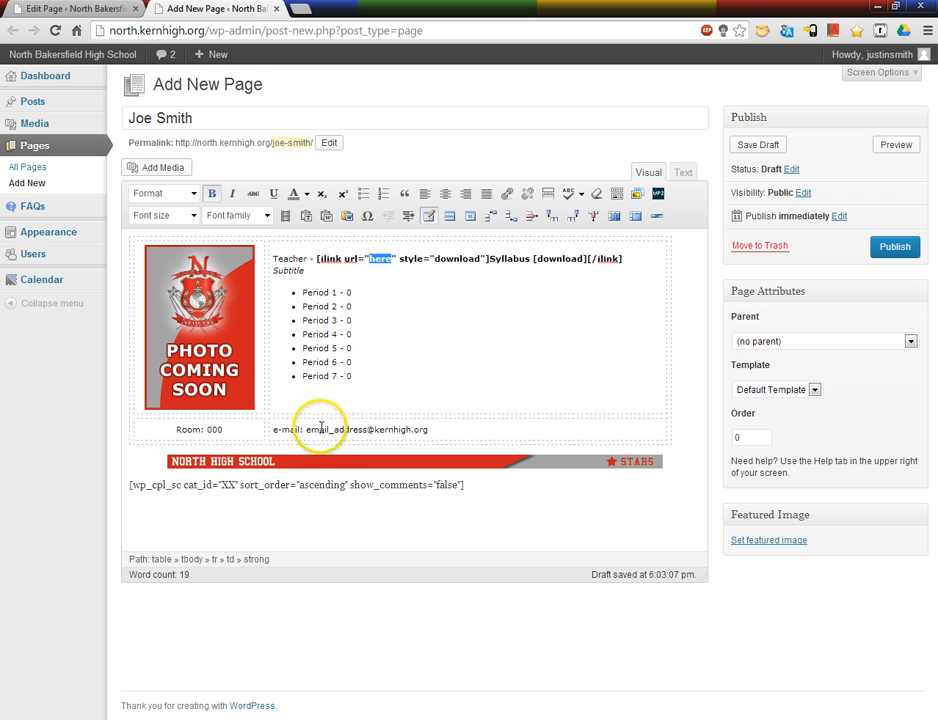
Step: Review the placeholders for the e-mail address, room number, photo and the seven-period list
left_click_drag(306, 430, 423, 430)
left_click_drag(221, 429, 207, 429)
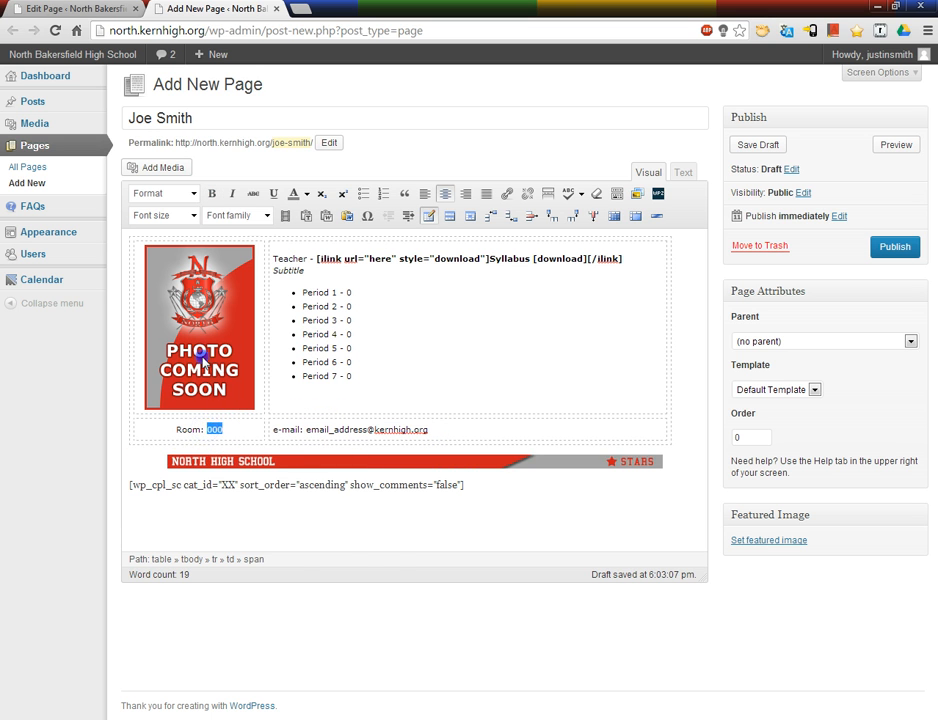
left_click(176, 350)
left_click(360, 318)
left_click_drag(381, 377, 289, 291)
left_click(383, 310)
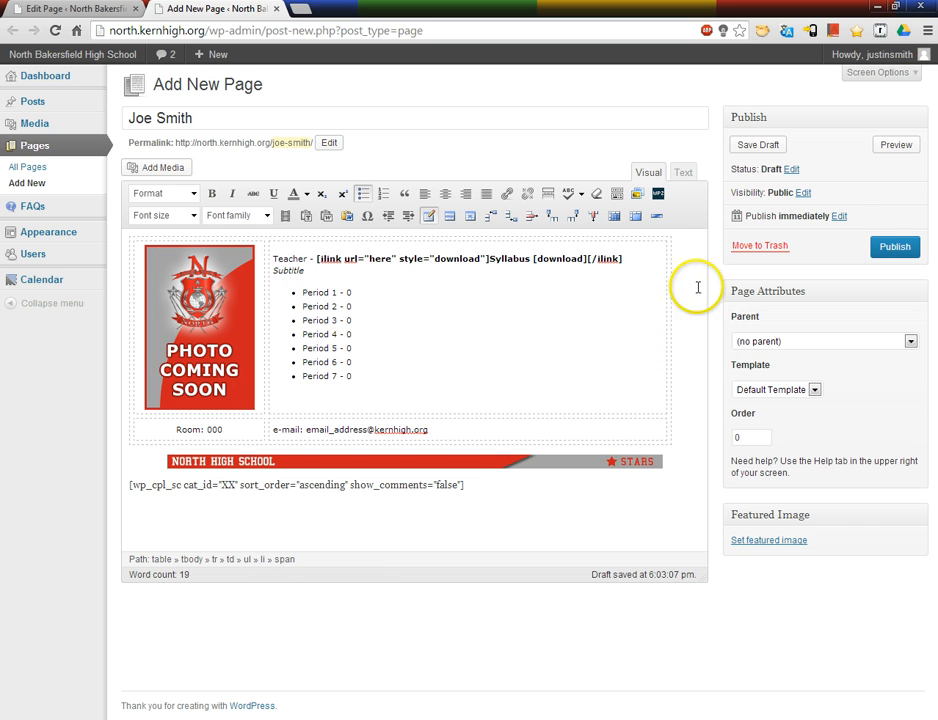
Step: Set the new teacher page's parent to Physical Education
left_click(896, 342)
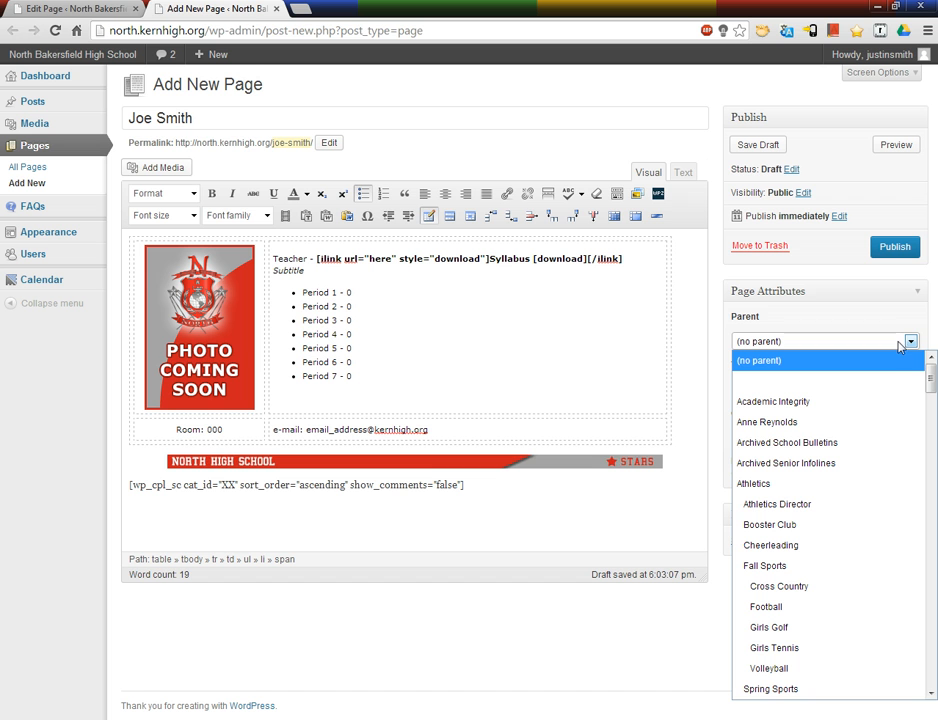
left_click(931, 379)
left_click_drag(931, 390, 931, 533)
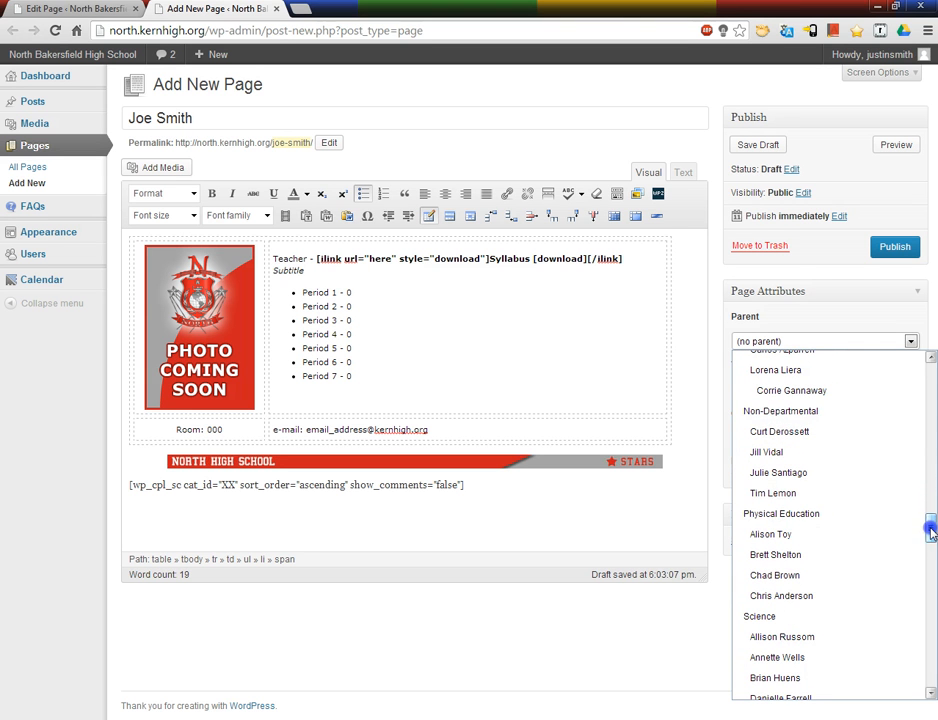
left_click(906, 516)
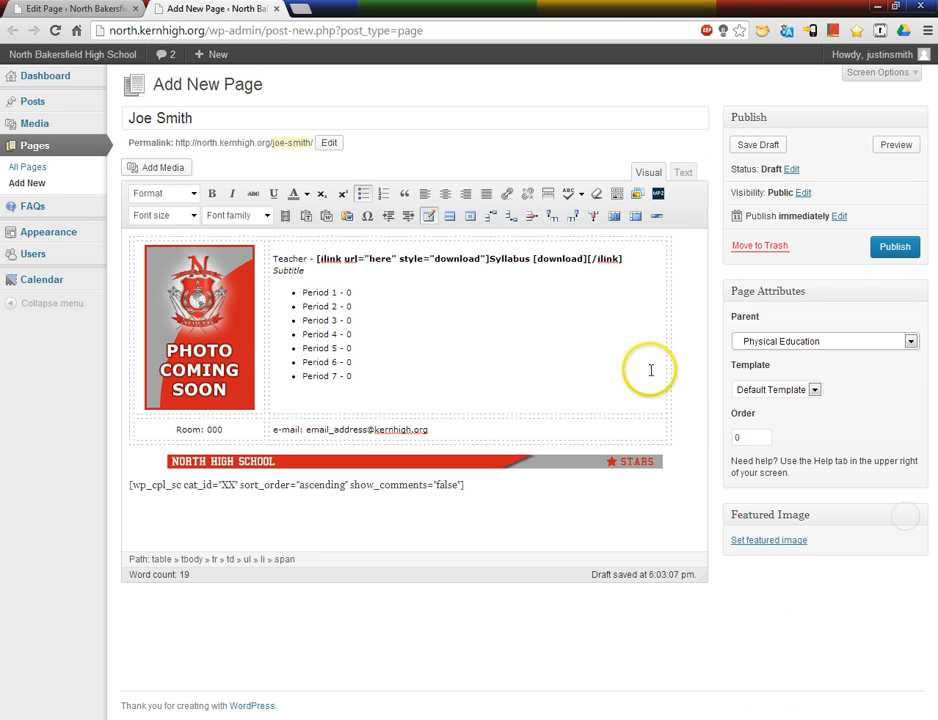
Step: Replace the Teacher placeholder with Physical Education and the subtitle placeholder with AV Multimedia
double_click(279, 259)
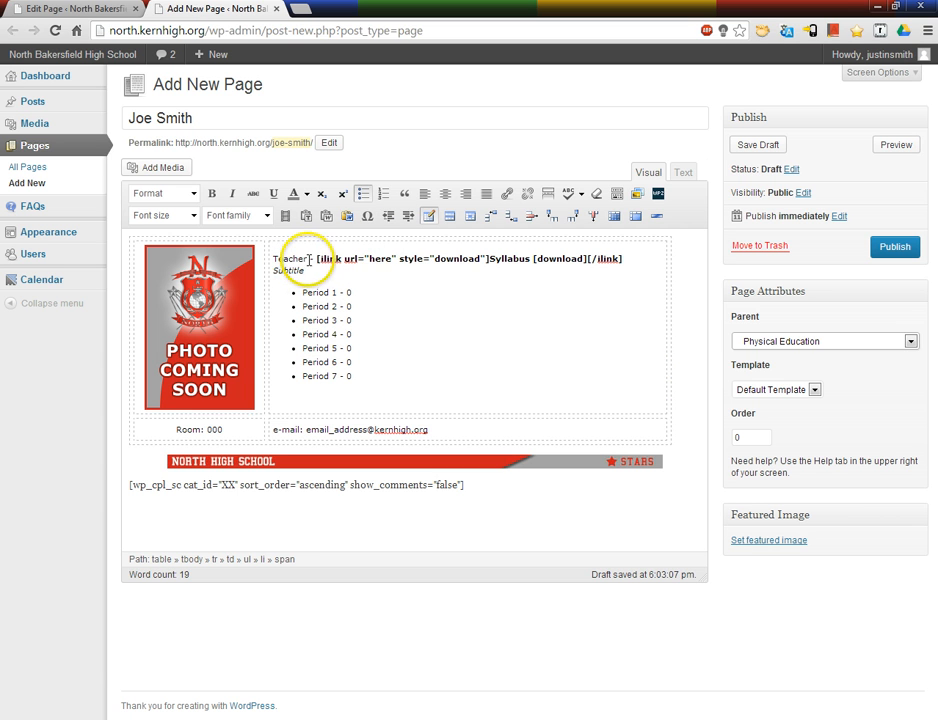
type("Phys")
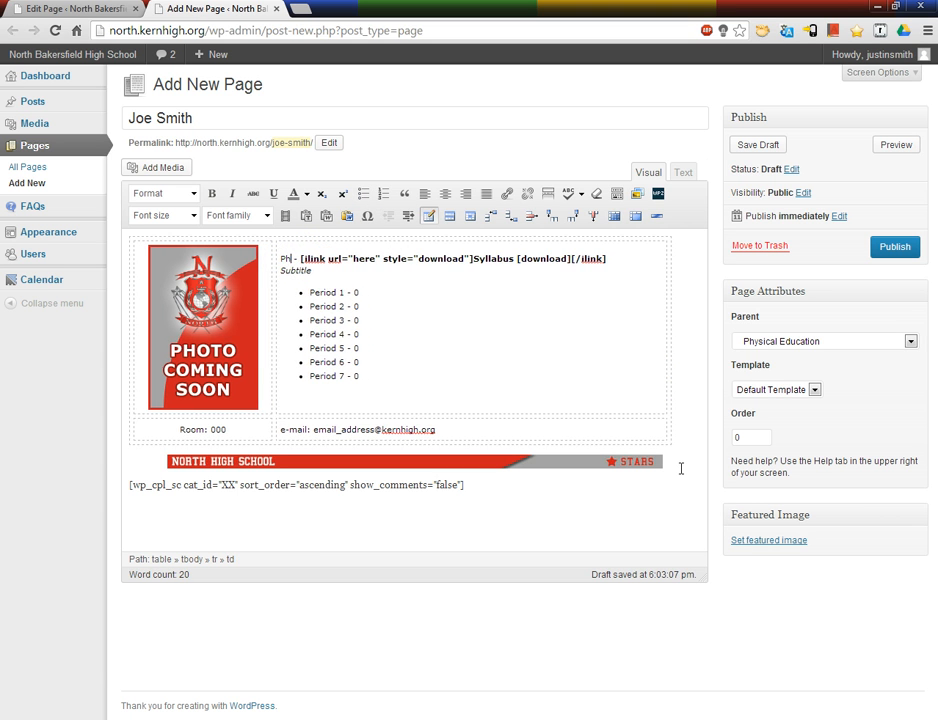
type("ical Education")
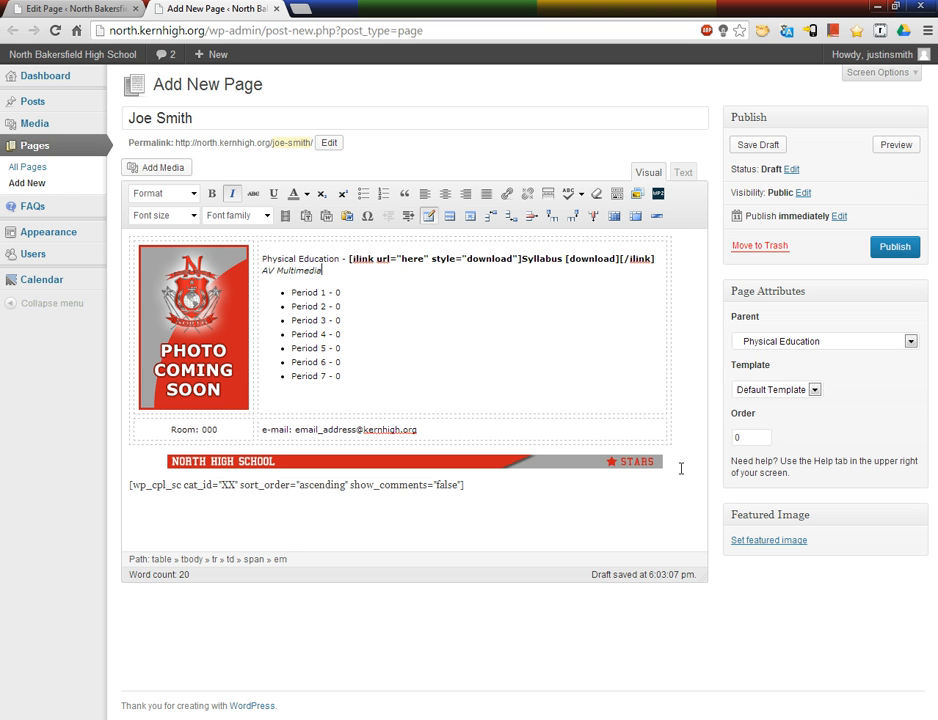
left_click_drag(446, 374, 299, 285)
left_click(352, 292)
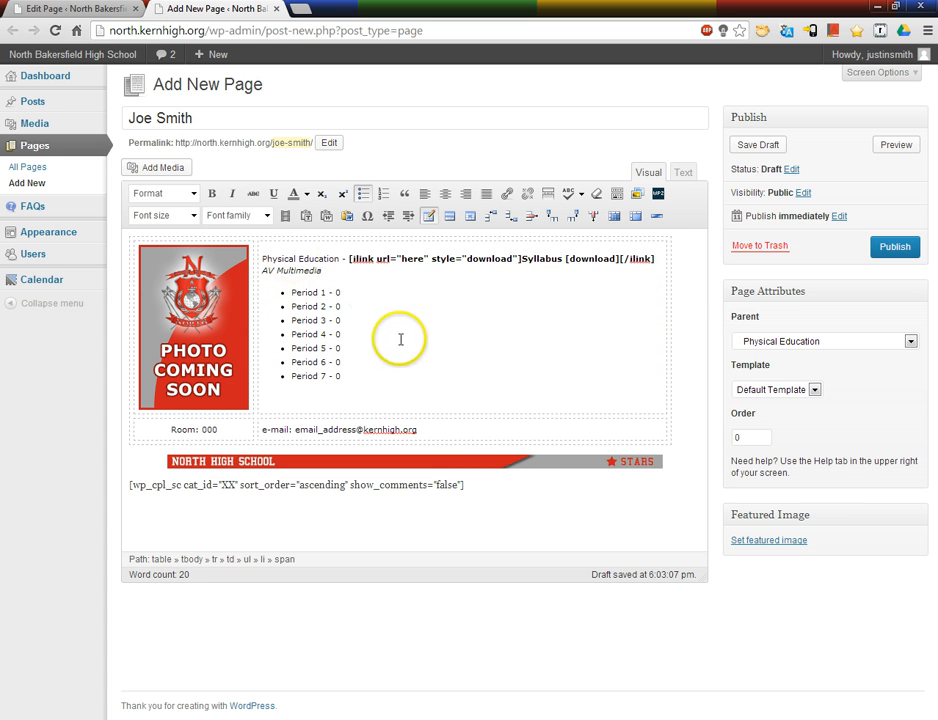
Step: Check the pages nested under Physical Education in the parent options, keeping Physical Education as the parent
left_click(800, 341)
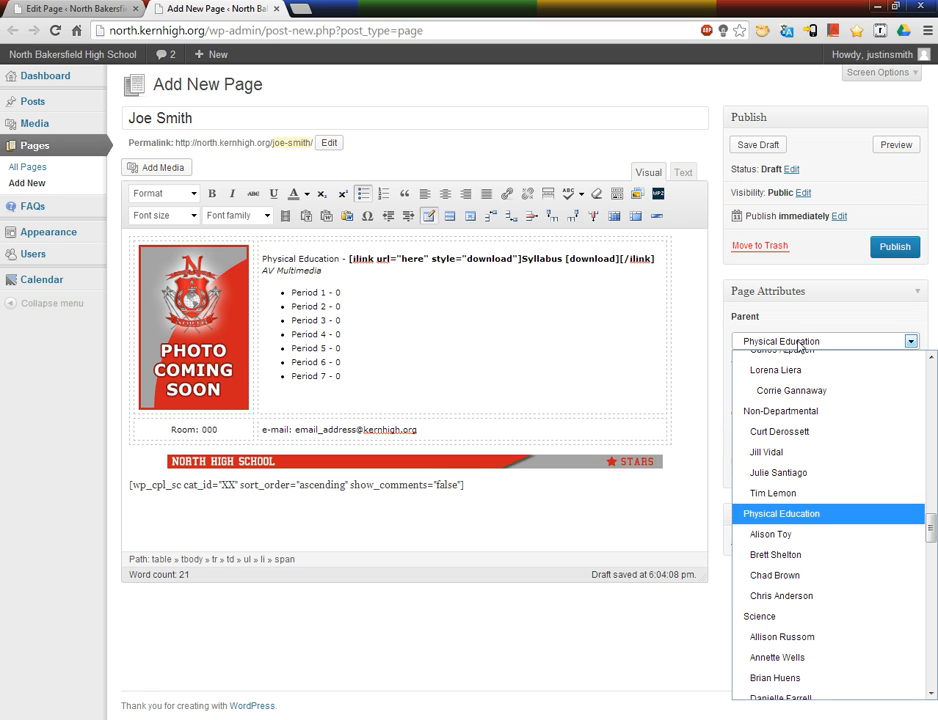
left_click(800, 343)
left_click(800, 343)
left_click(806, 524)
Step: View the public site in a new tab, examine the Physical Education entry among the staff departments, and return to the page draft
mouse_move(93, 72)
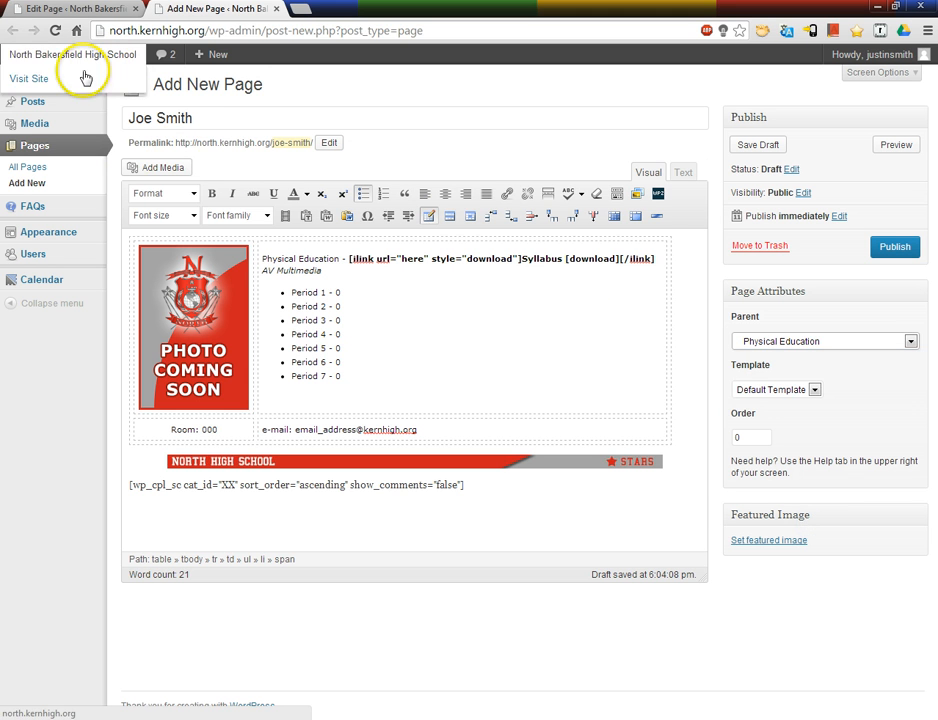
right_click(21, 76)
left_click(90, 88)
left_click(405, 10)
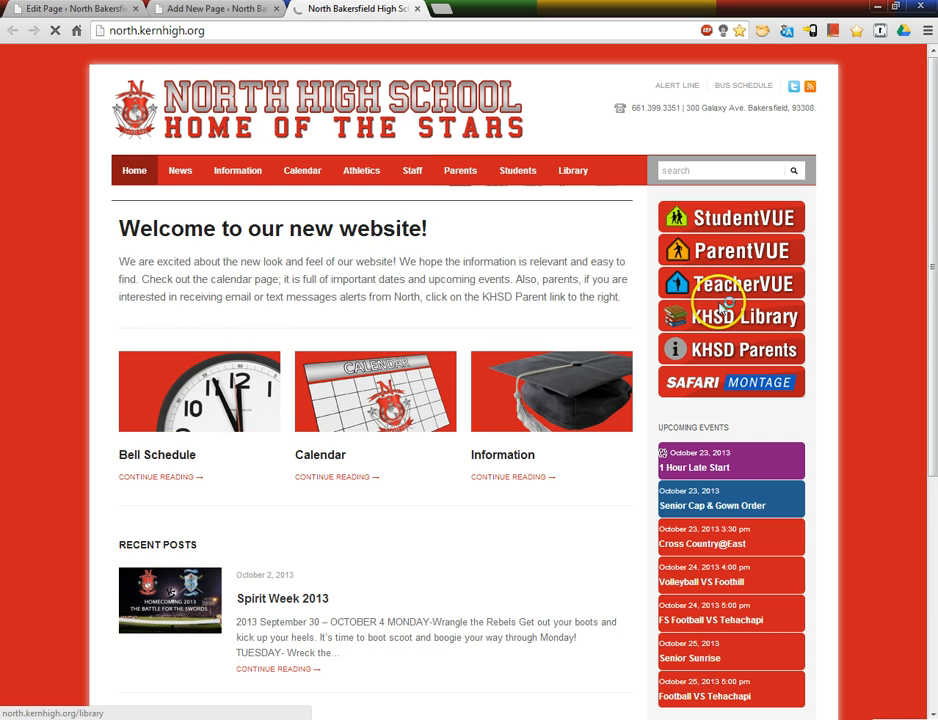
mouse_move(413, 166)
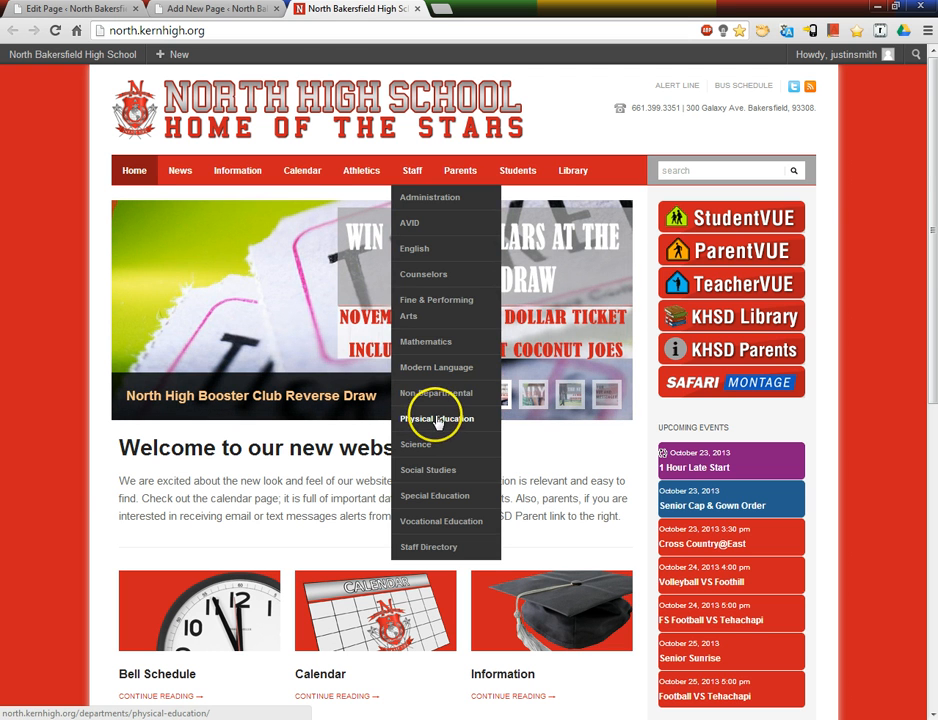
left_click(436, 418)
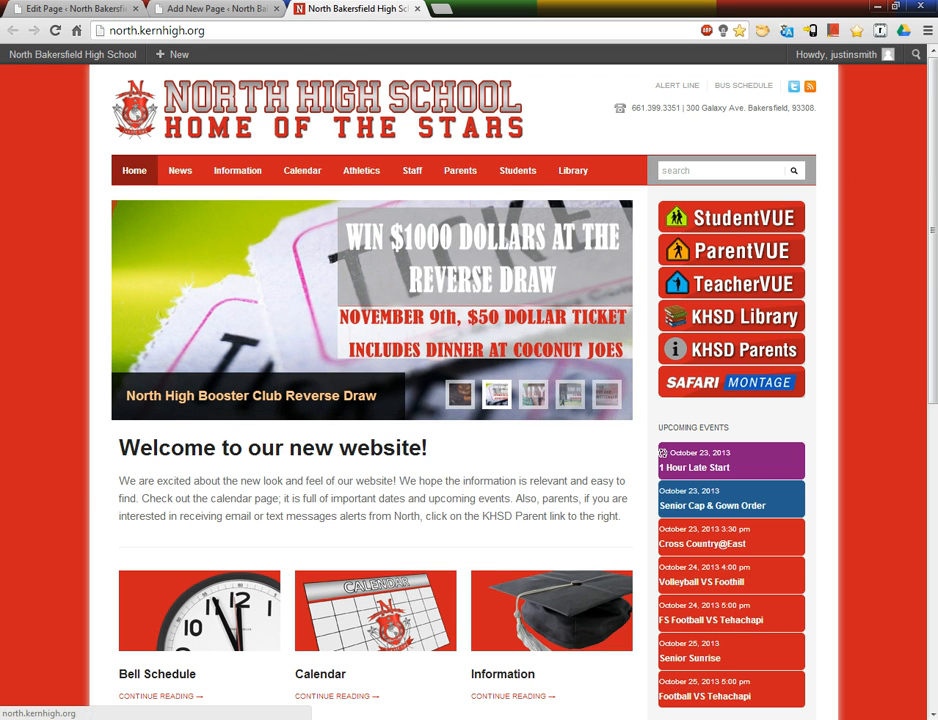
left_click(72, 8)
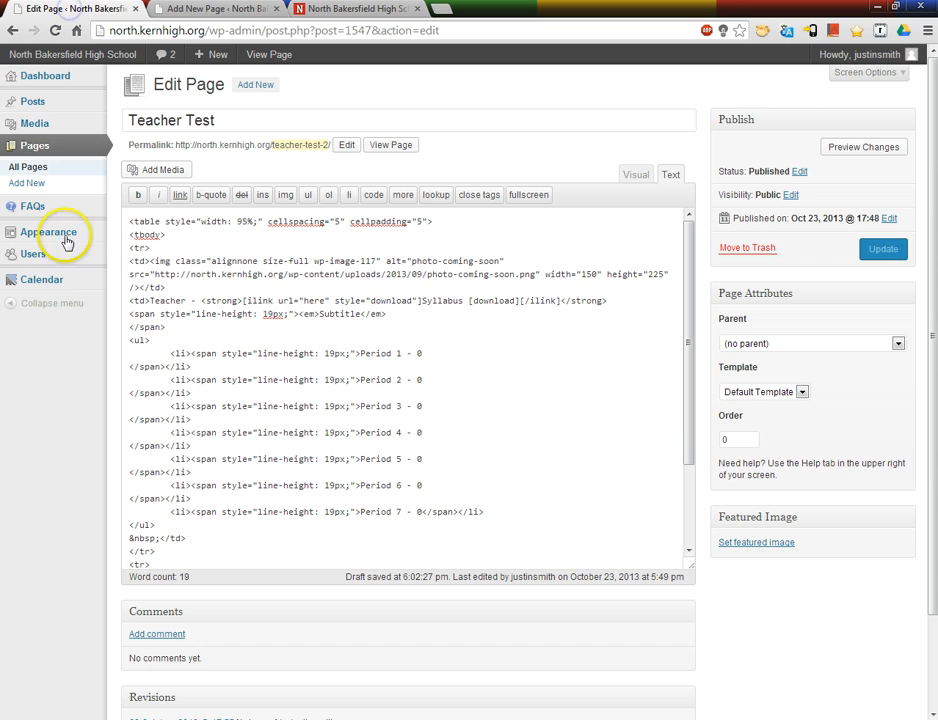
mouse_move(65, 240)
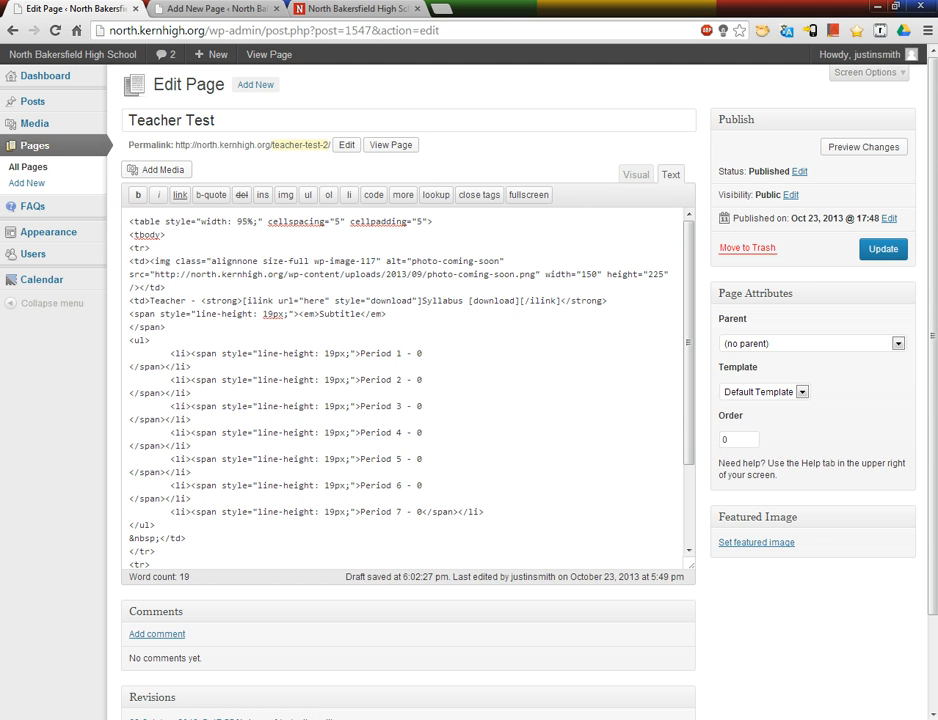
left_click(198, 12)
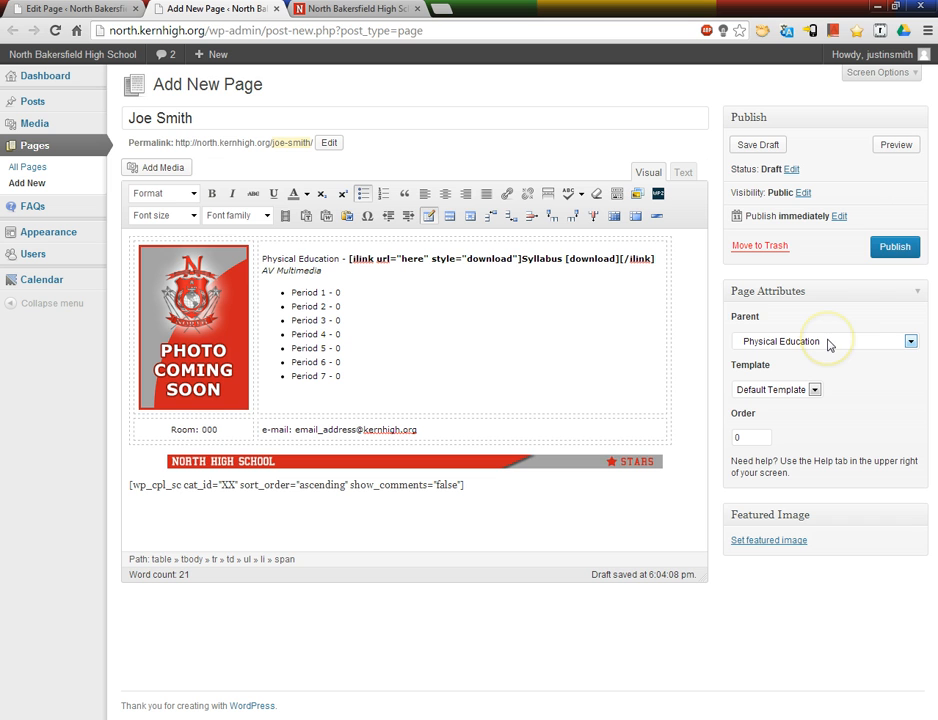
Step: Publish the teacher page and review the live version with its list of posts in a new tab
left_click(900, 249)
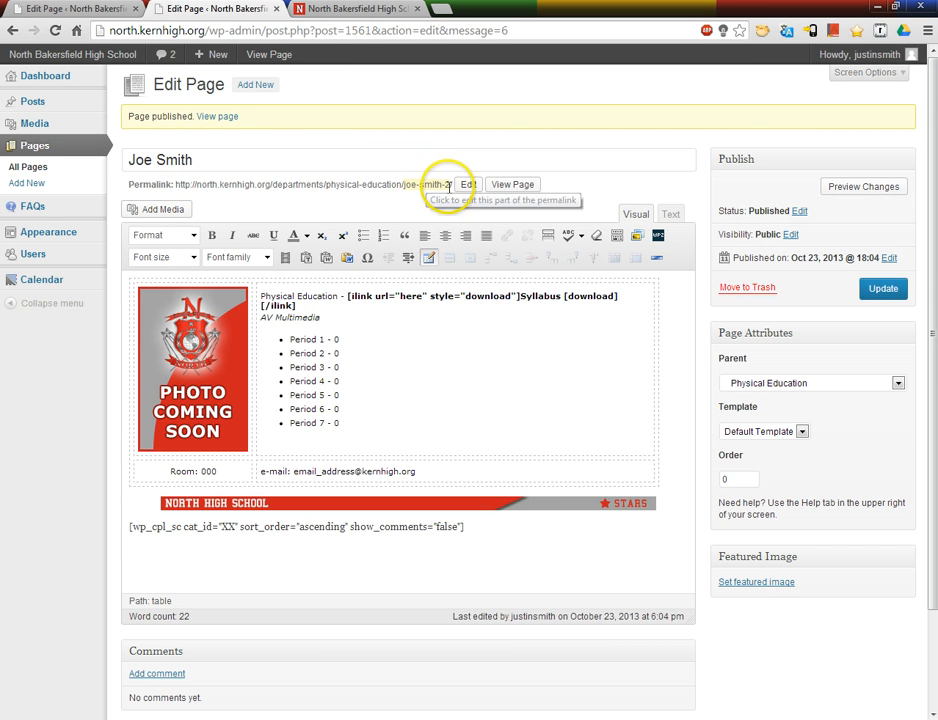
right_click(515, 190)
left_click(537, 201)
left_click(364, 5)
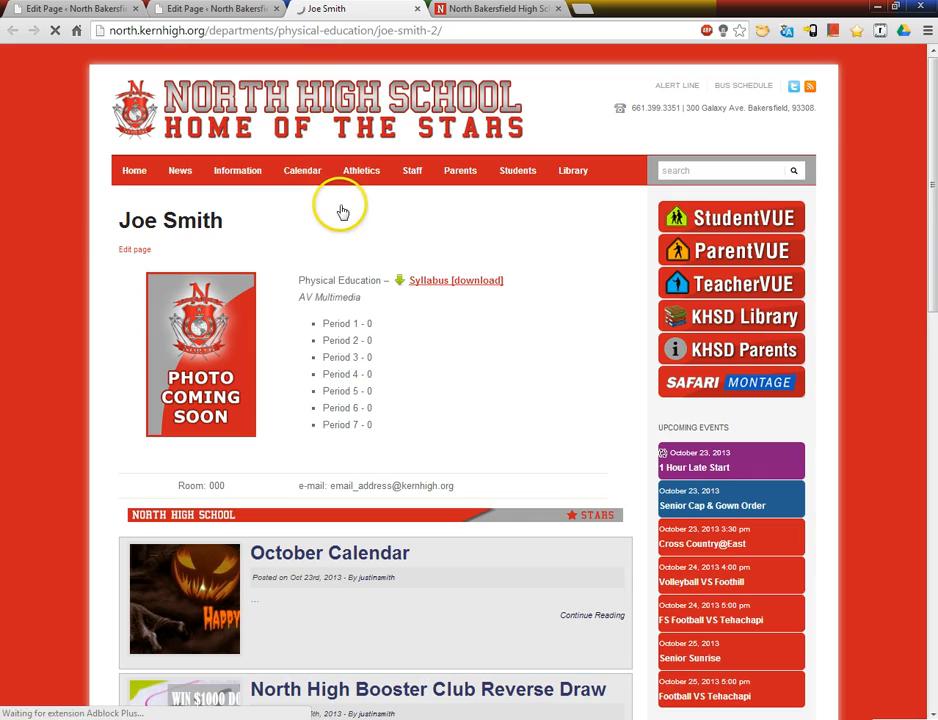
scroll(355, 420, "down", 2)
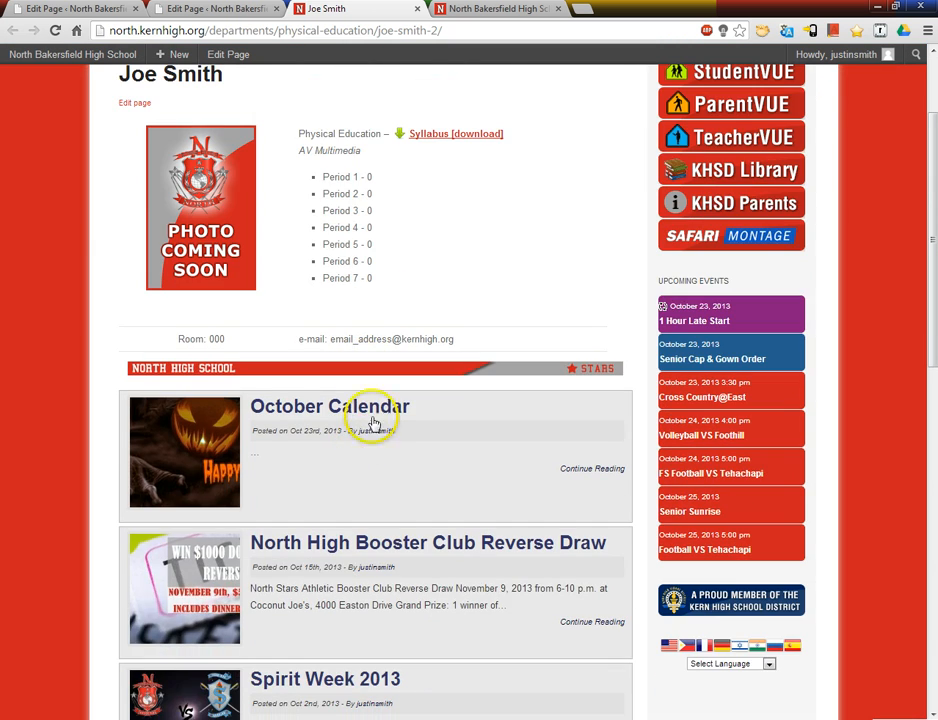
scroll(330, 450, "down", 4)
scroll(345, 425, "down", 8)
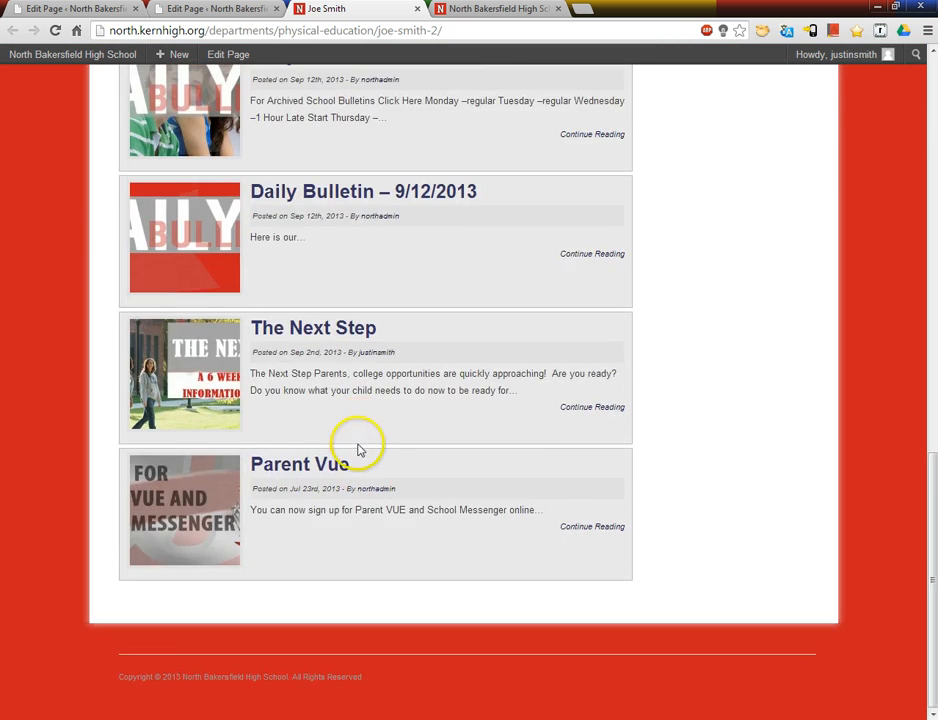
scroll(355, 400, "up", 10)
scroll(330, 360, "up", 3)
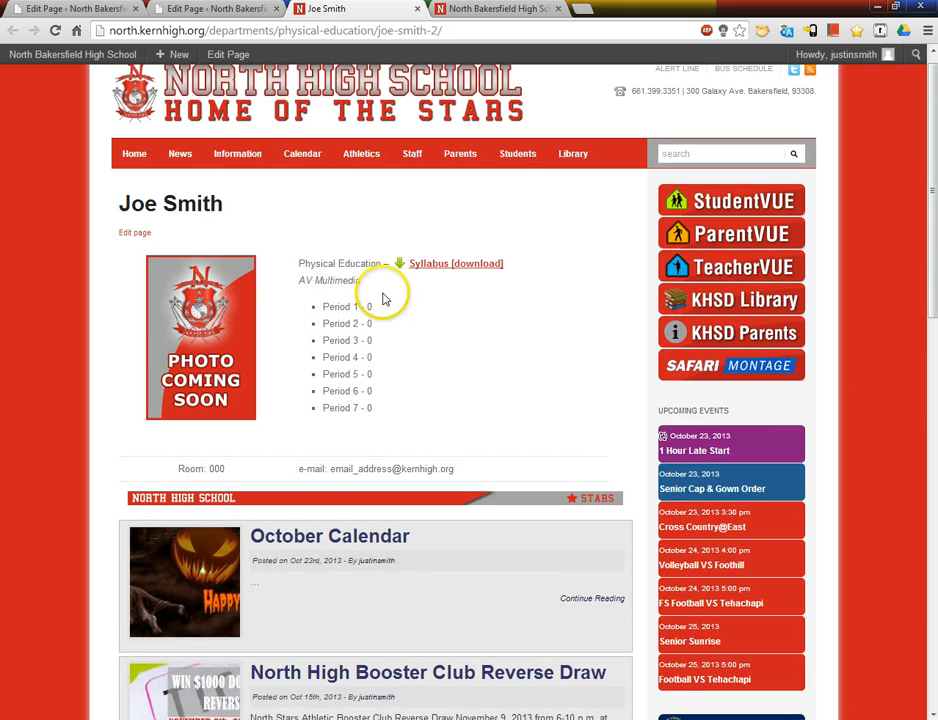
Step: Add a post category with the teacher's full name under the parent category Physical Education
left_click(233, 12)
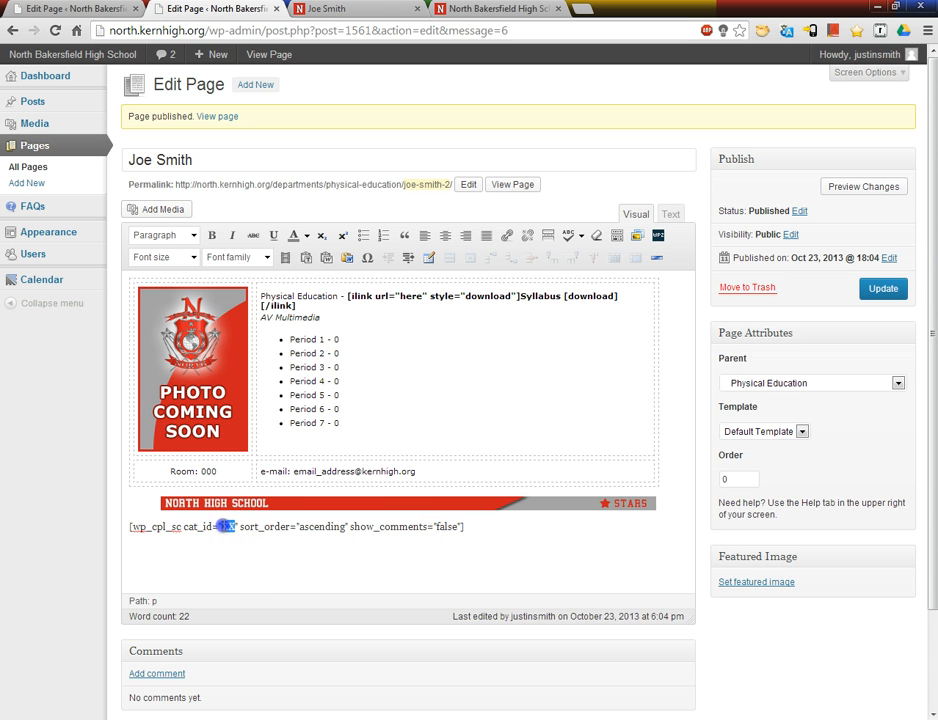
mouse_move(55, 103)
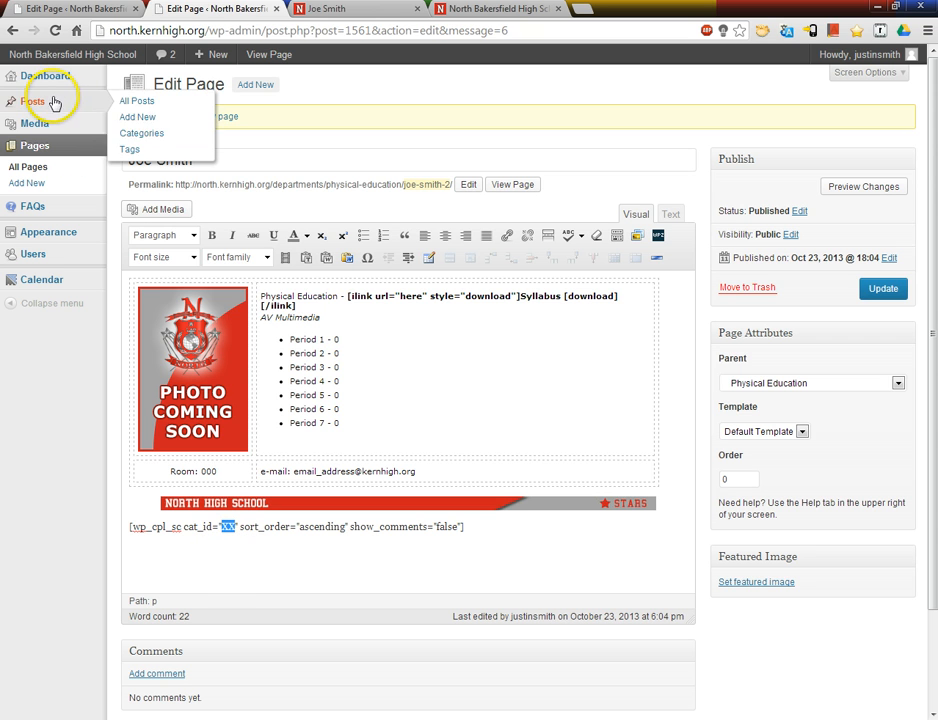
left_click(140, 132)
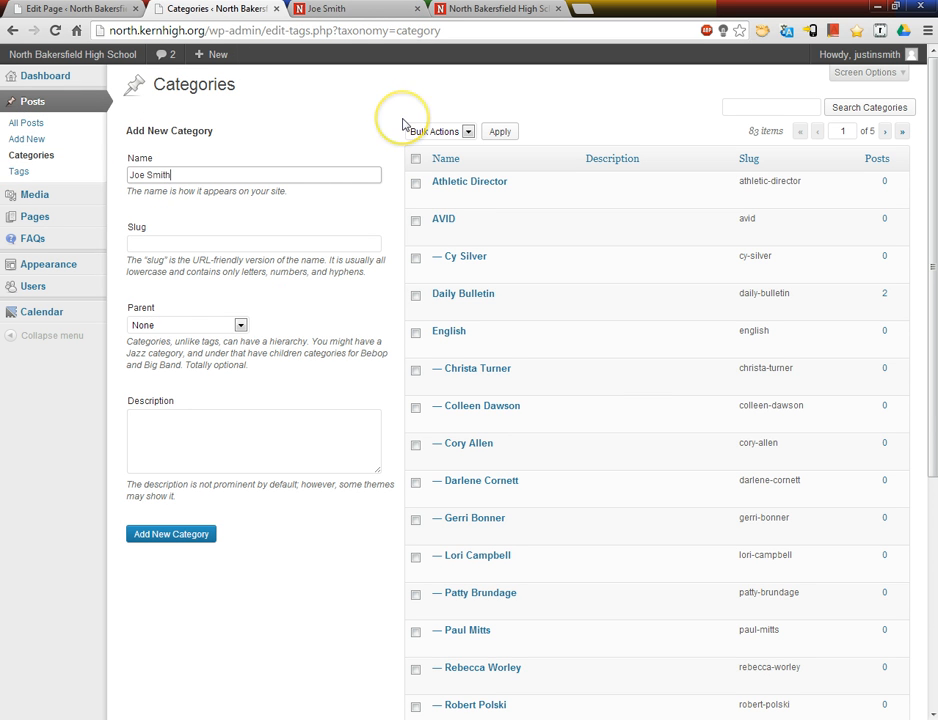
left_click(240, 325)
left_click_drag(247, 371, 222, 485)
scroll(222, 485, "down", 3)
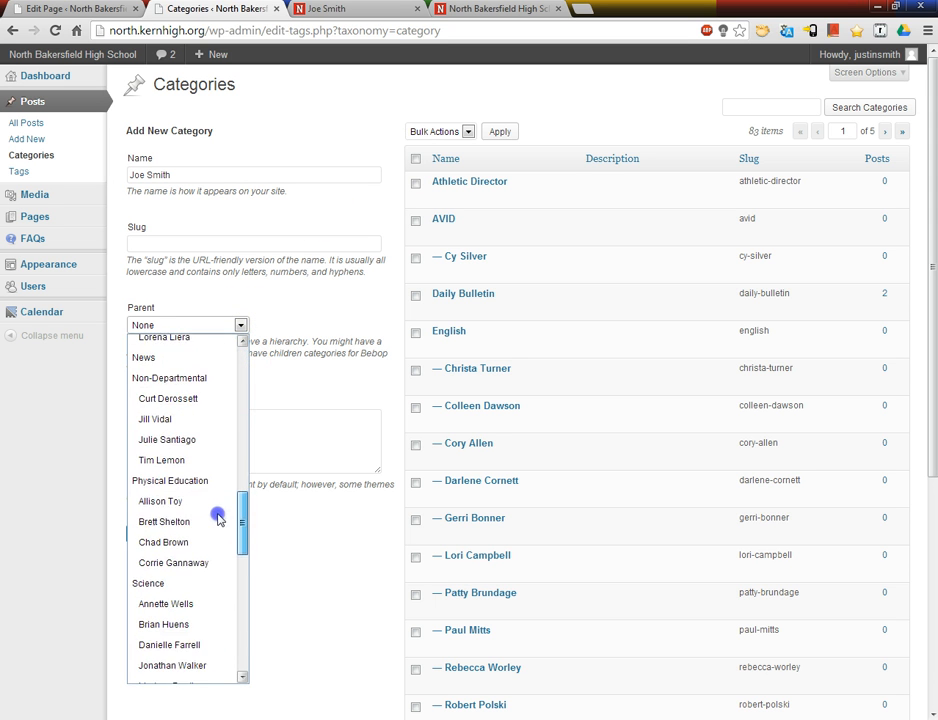
left_click(230, 358)
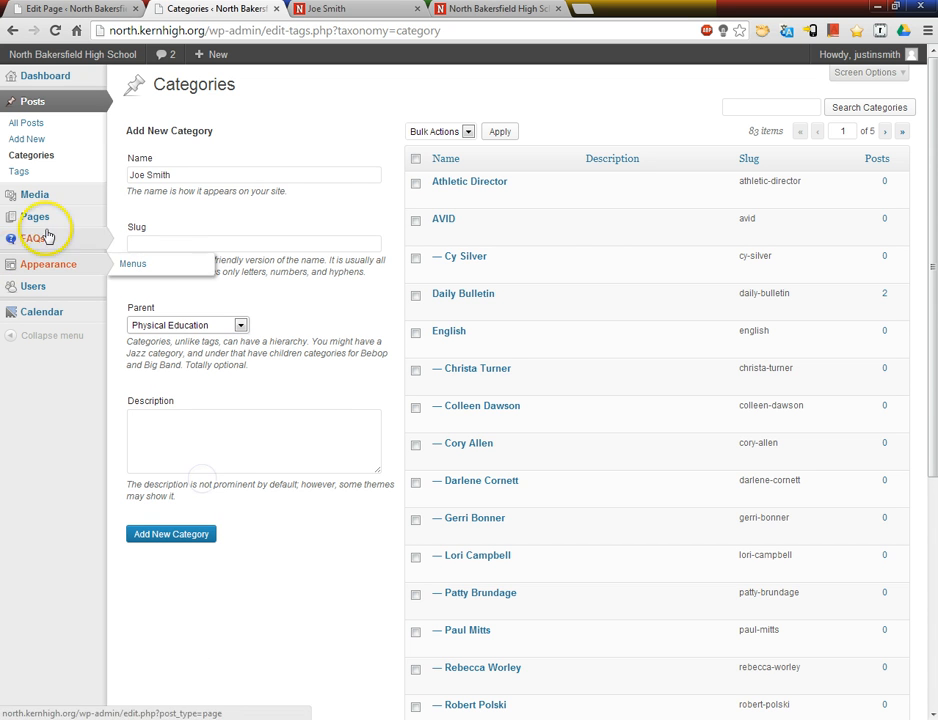
left_click(186, 535)
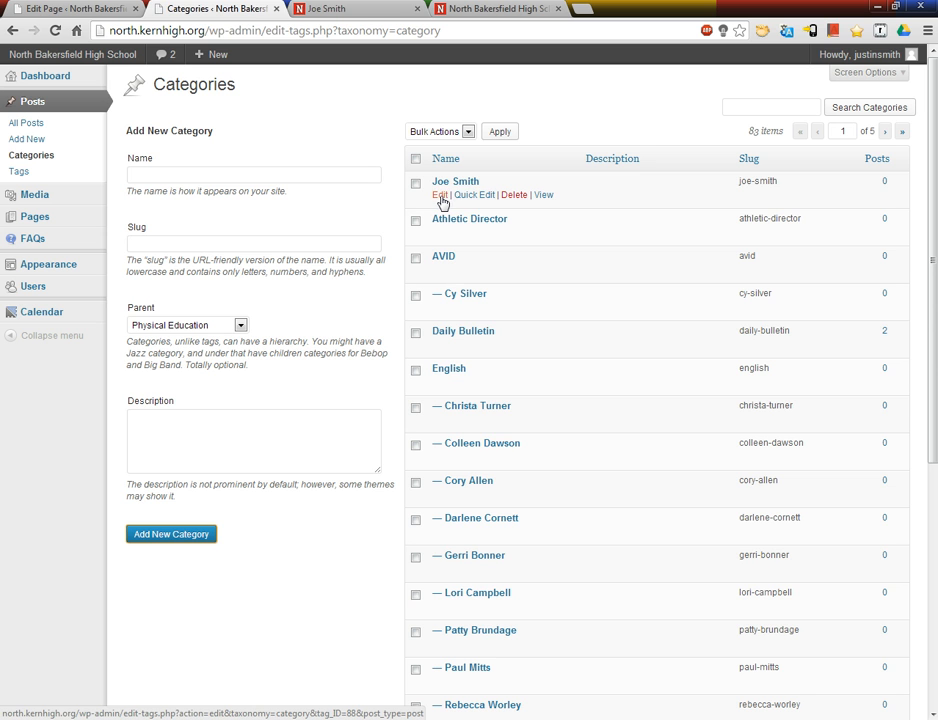
Step: Open the teacher's new category for editing and copy its tag_ID value 88 from the page address
left_click(440, 196)
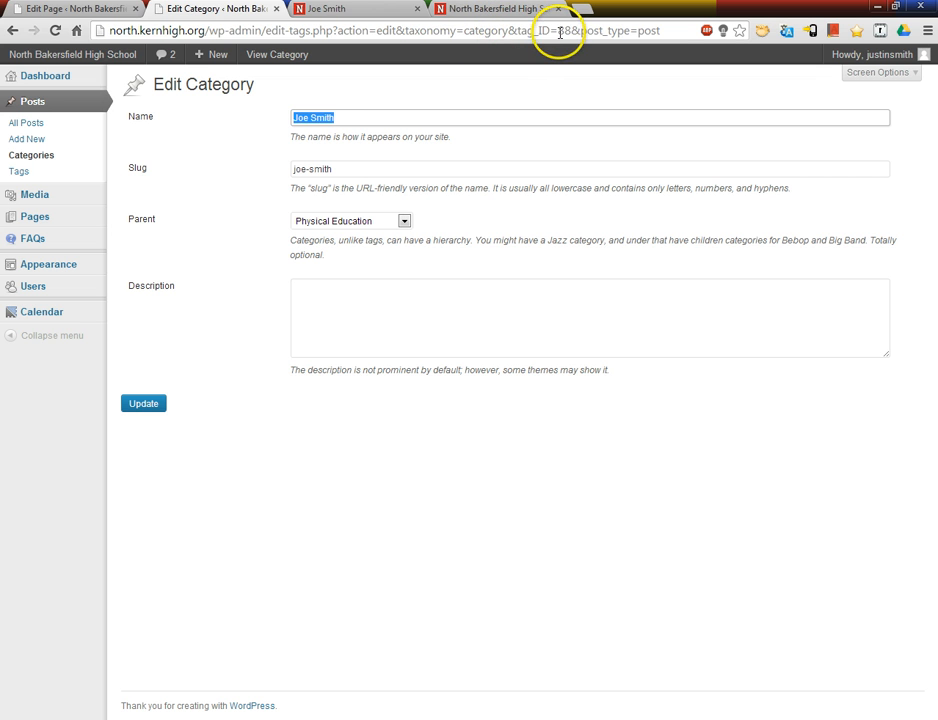
double_click(563, 31)
right_click(563, 31)
left_click(595, 54)
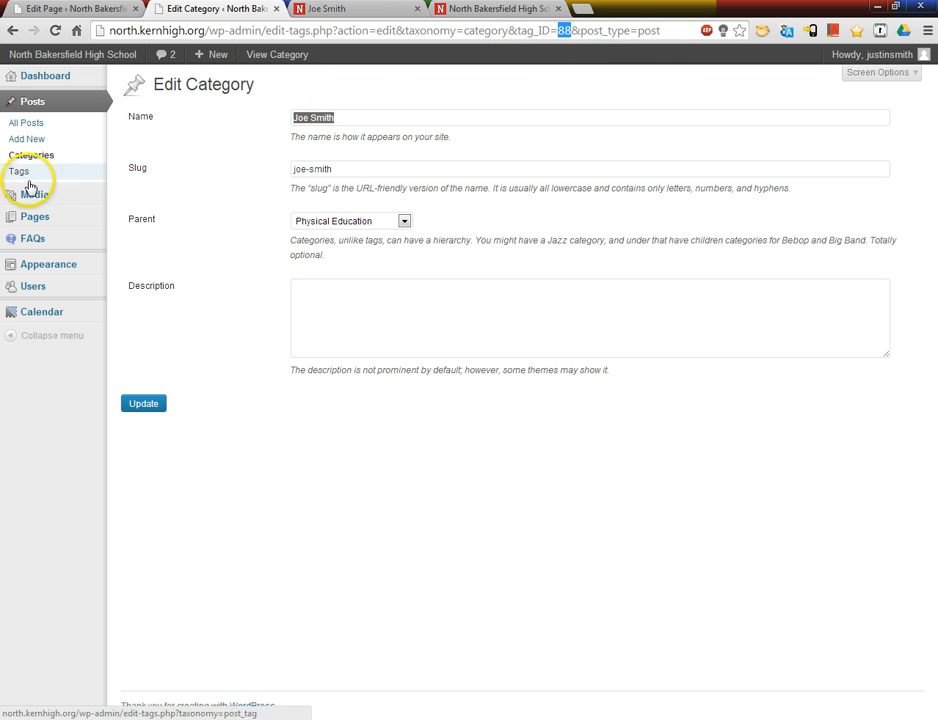
Step: Edit the published teacher page, set the cat_id in the post list shortcode to 88, and update the page
key("ctrl+Tab")
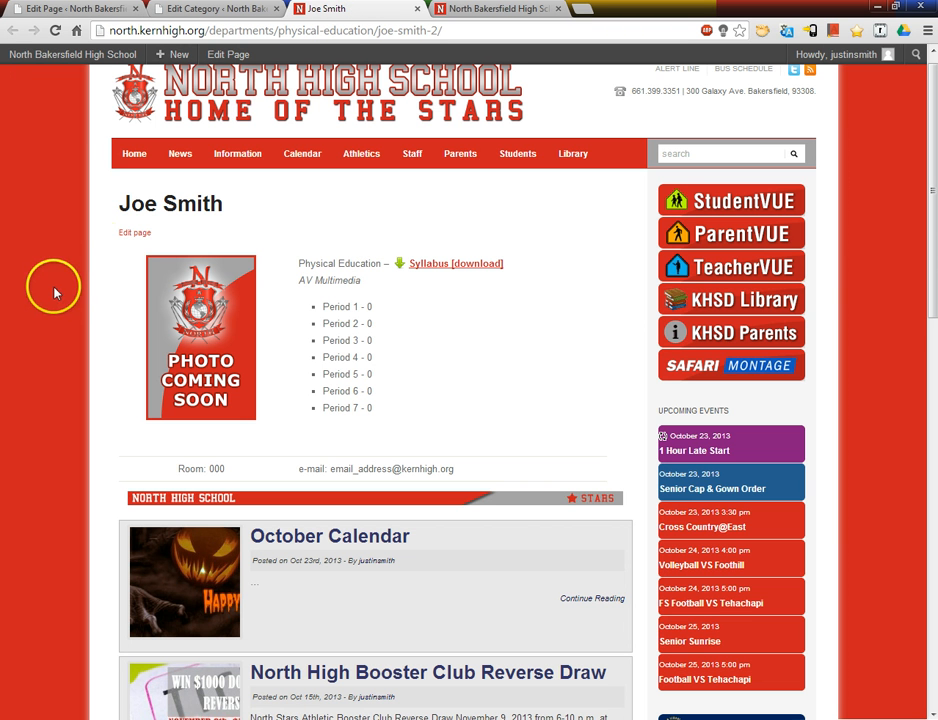
left_click(135, 233)
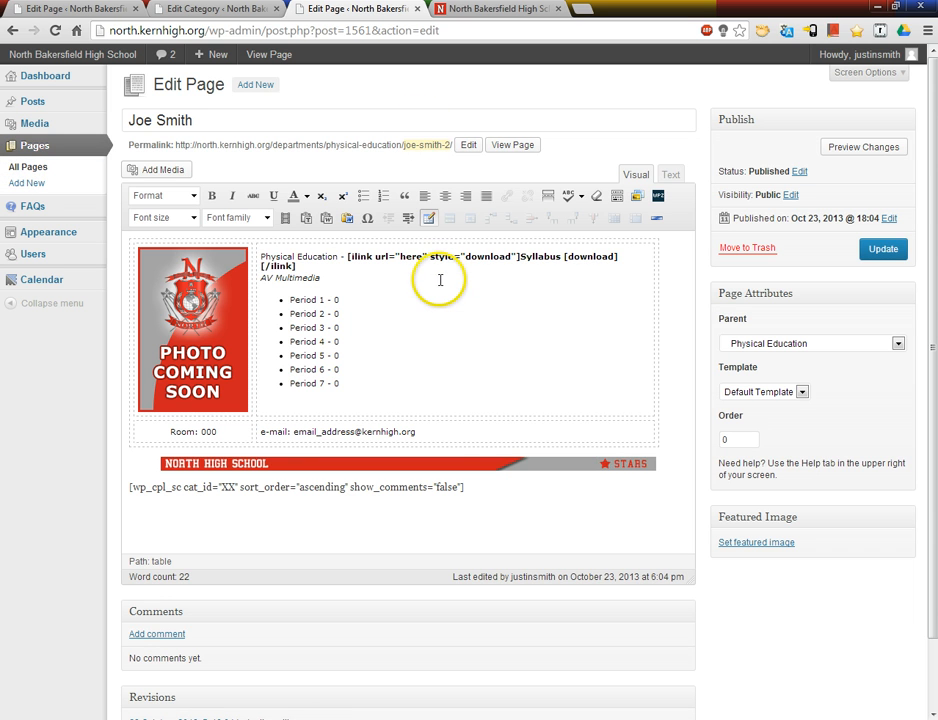
double_click(227, 488)
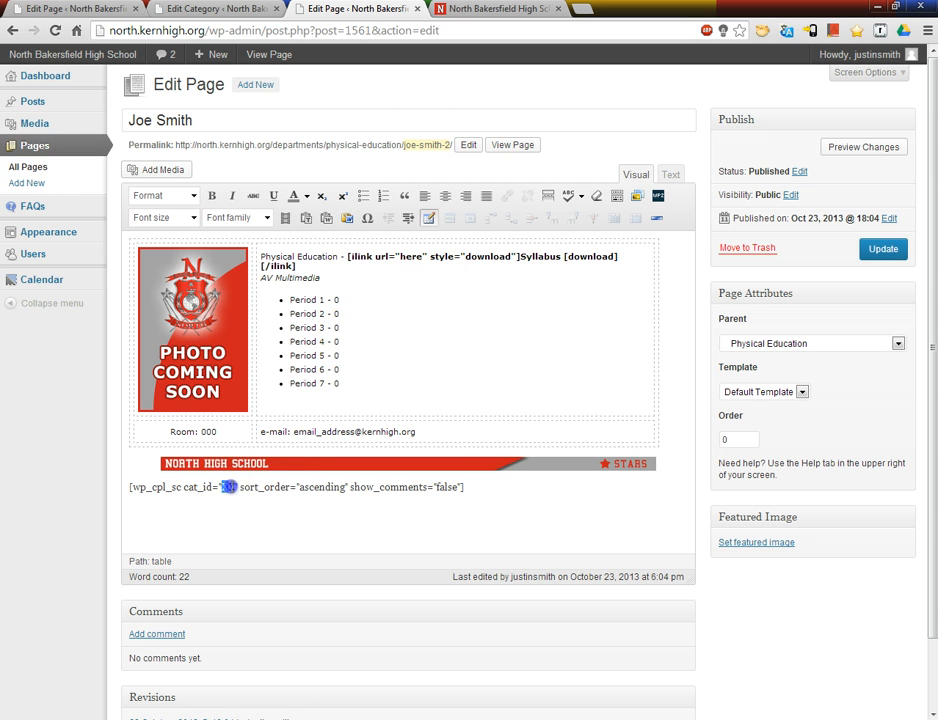
type("88")
left_click(878, 248)
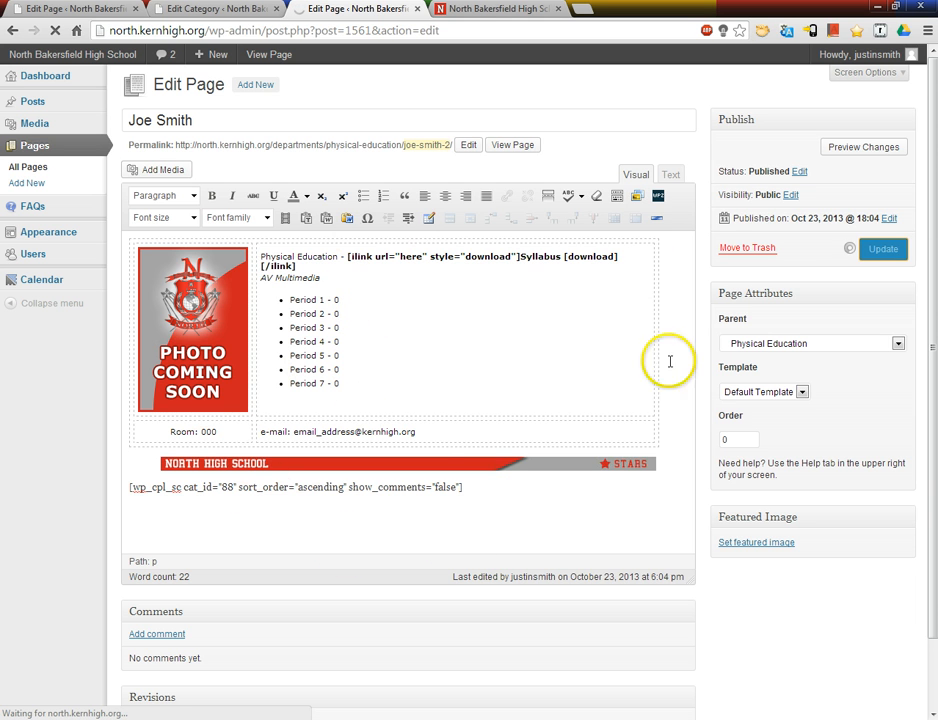
Step: Open the live version of the updated teacher page in a new tab
right_click(511, 186)
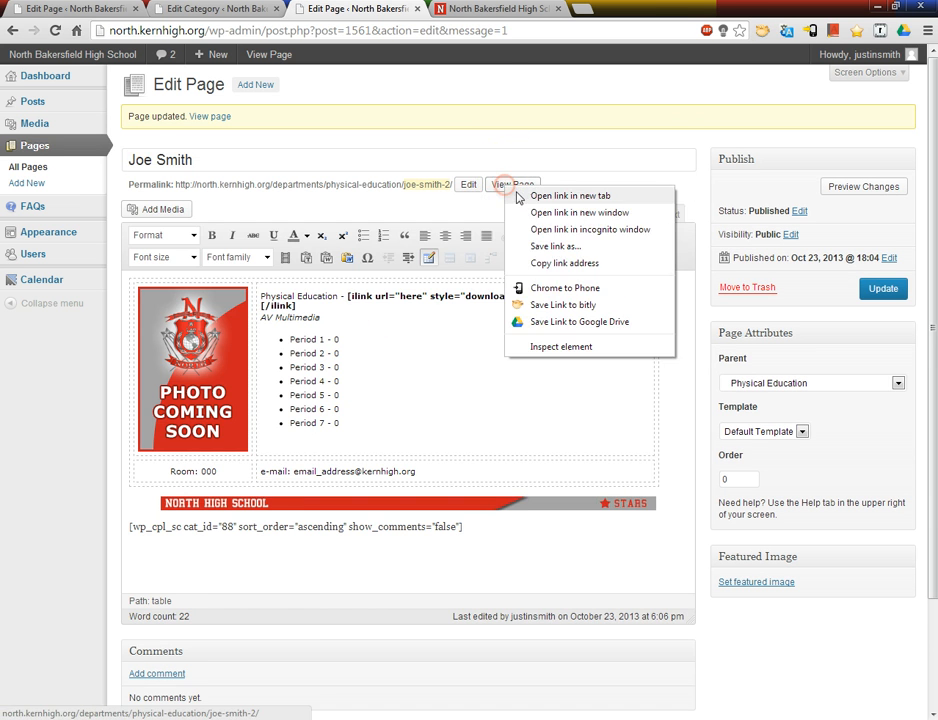
left_click(515, 195)
left_click(507, 10)
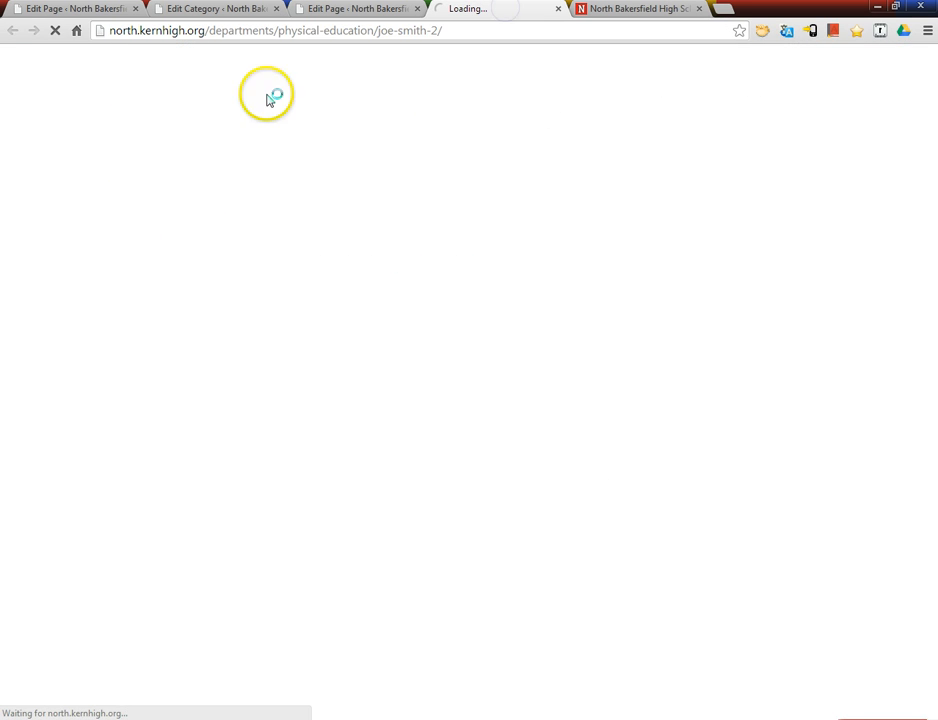
Step: Examine the area below the school banner on the live teacher page for listed posts
scroll(205, 455, "down", 1)
scroll(205, 455, "down", 1)
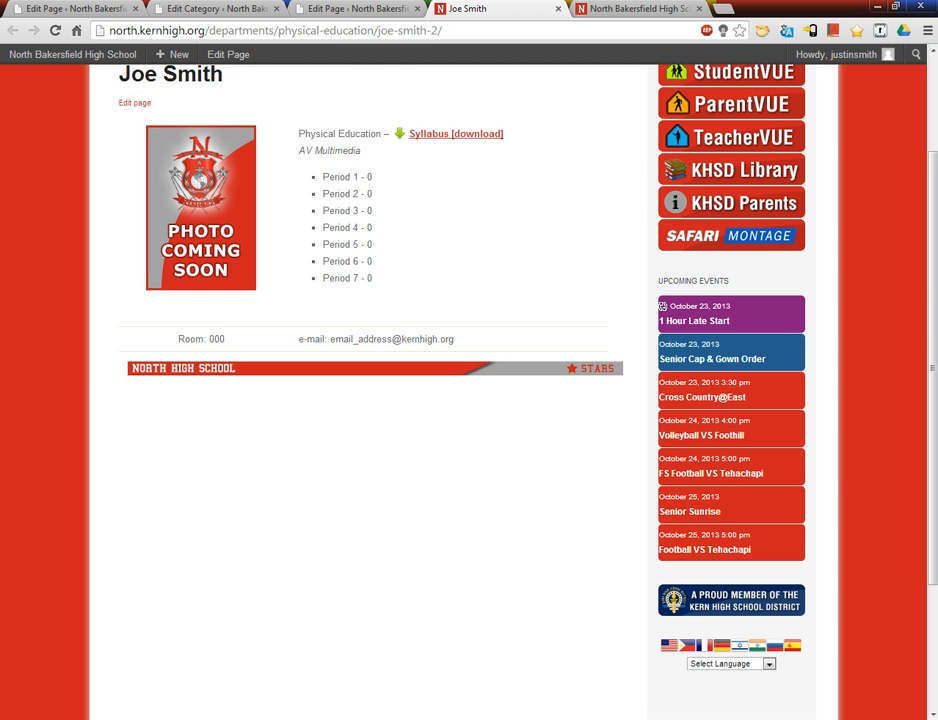
Step: Create a new post titled "Test Post" with the body text "Post Content."
left_click(91, 8)
mouse_move(42, 105)
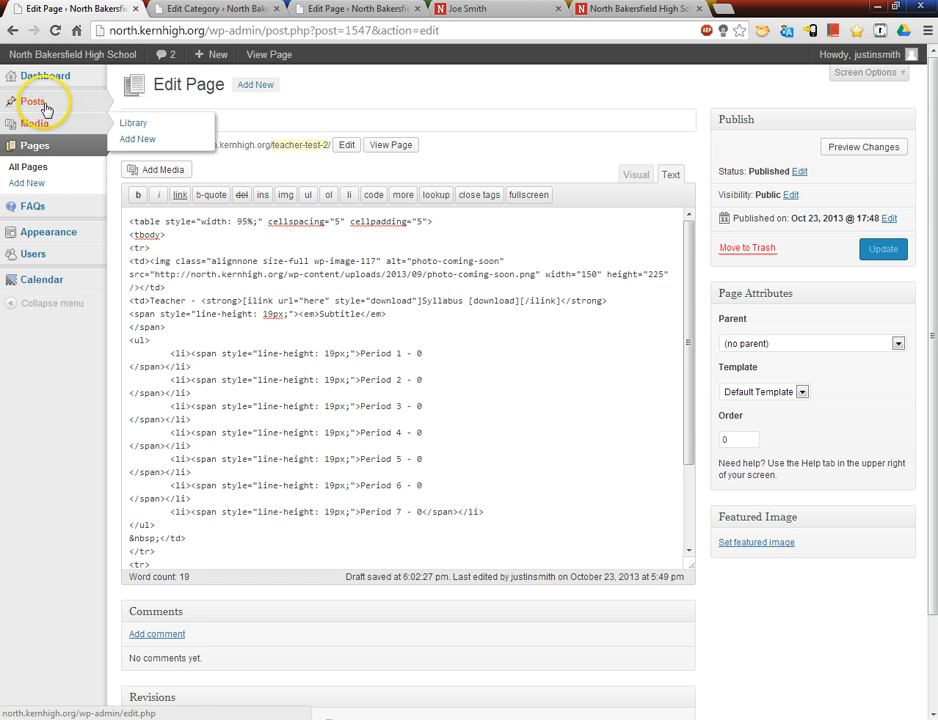
left_click(137, 117)
mouse_move(8, 125)
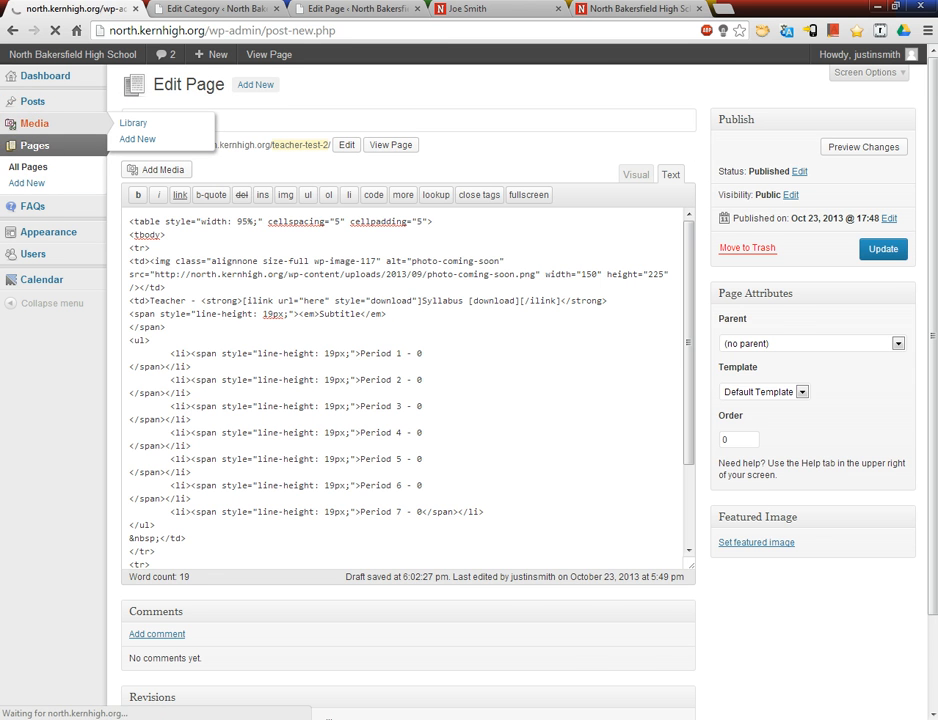
left_click(194, 115)
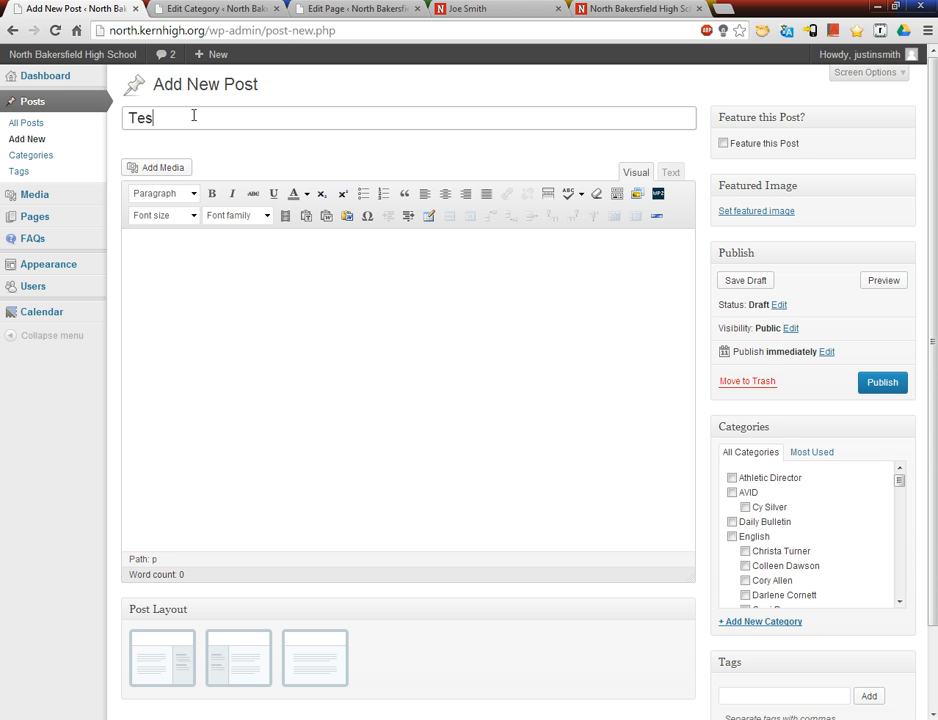
key("Tab")
left_click(282, 354)
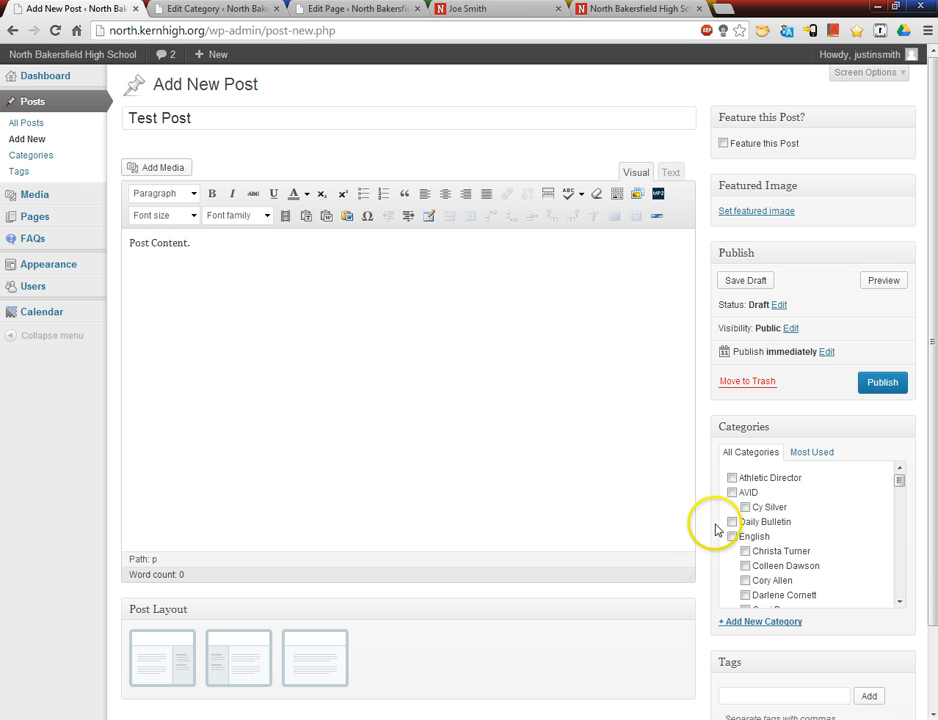
Step: Assign the post to the teacher's category under Physical Education and publish it
left_click_drag(902, 484, 901, 536)
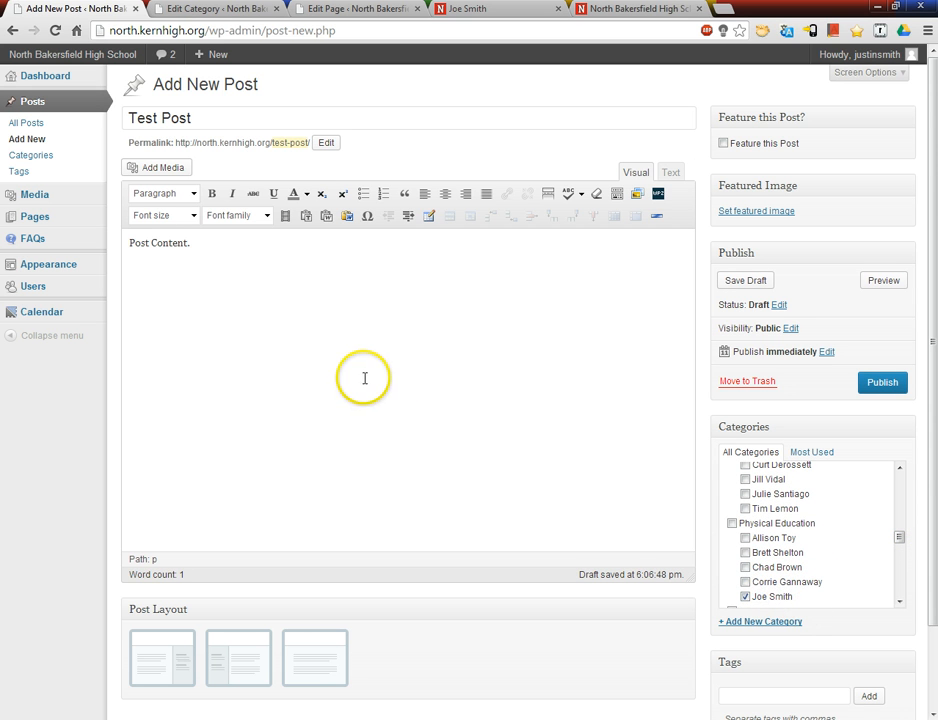
left_click(884, 394)
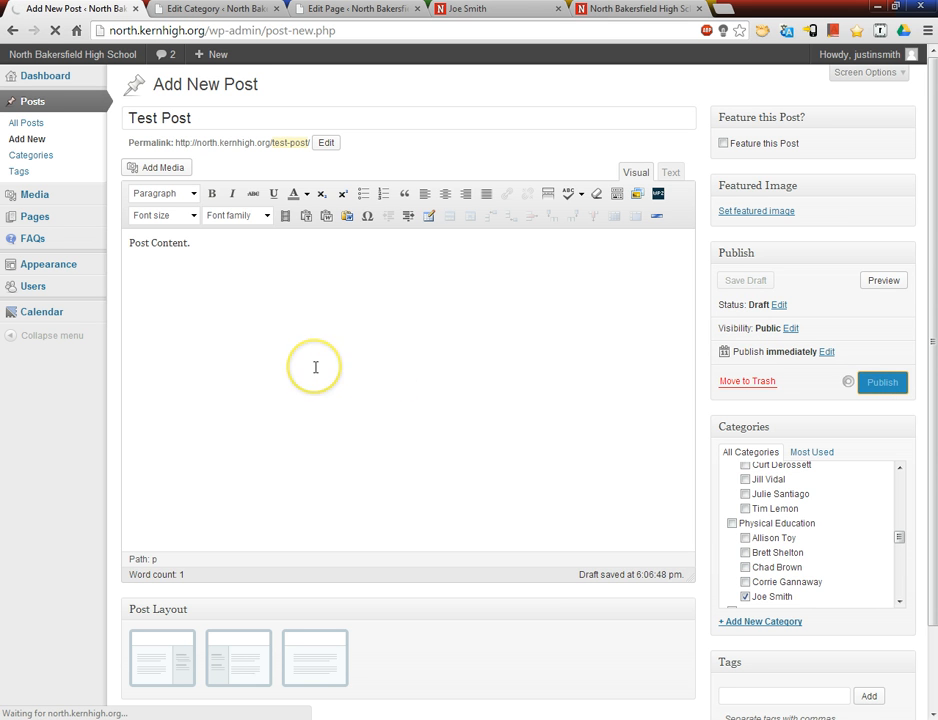
Step: Reload the live teacher page to check its post list for the new post
left_click(503, 16)
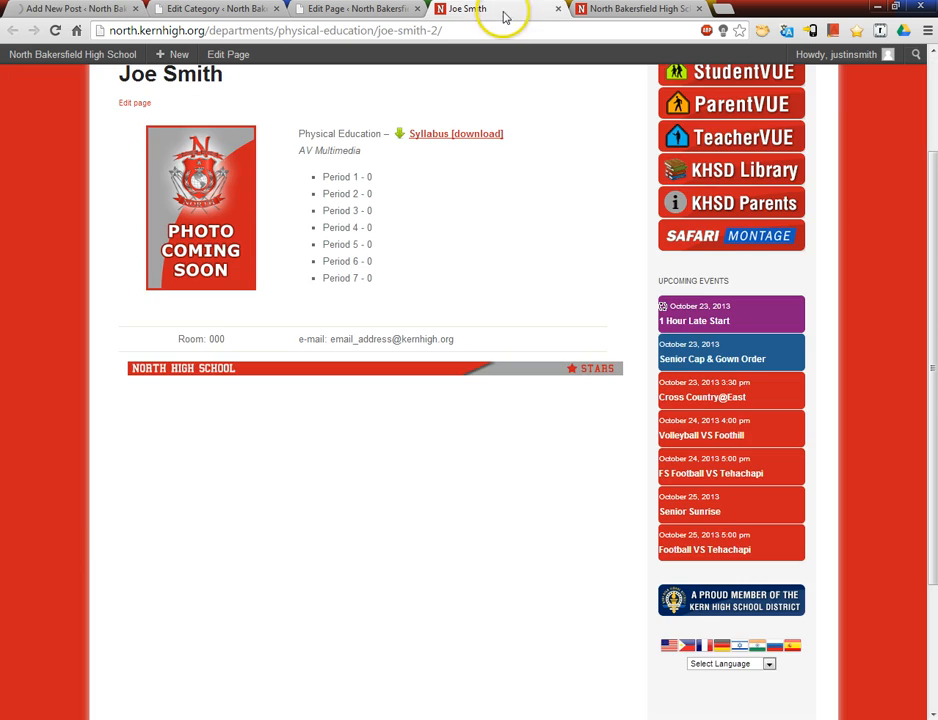
left_click(55, 31)
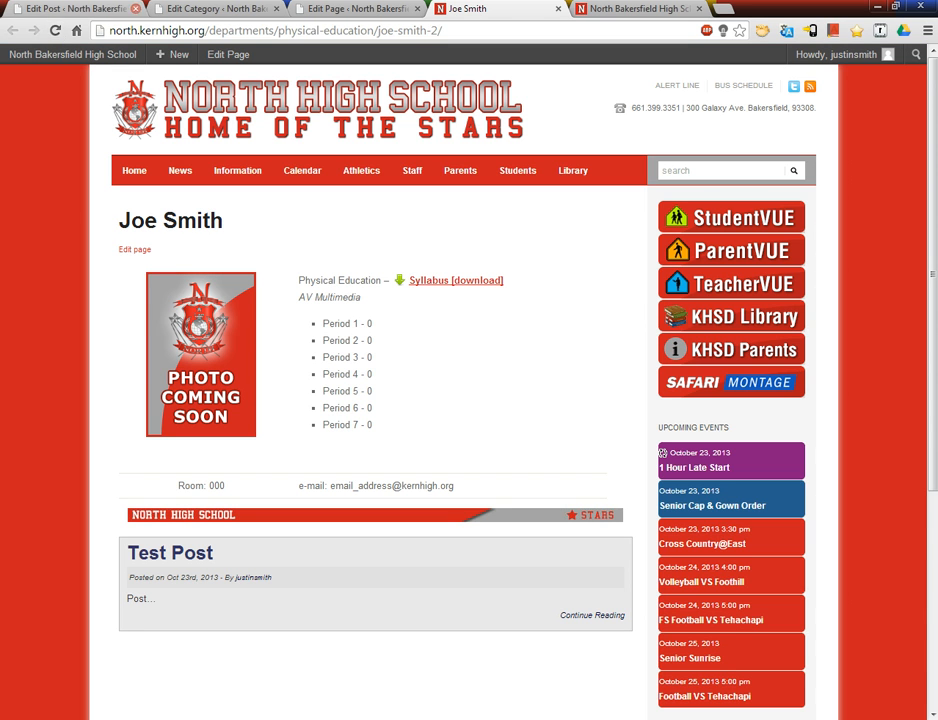
Step: Review the published post, the teacher page's code and visual layout, the category, and the live teacher page
left_click(118, 12)
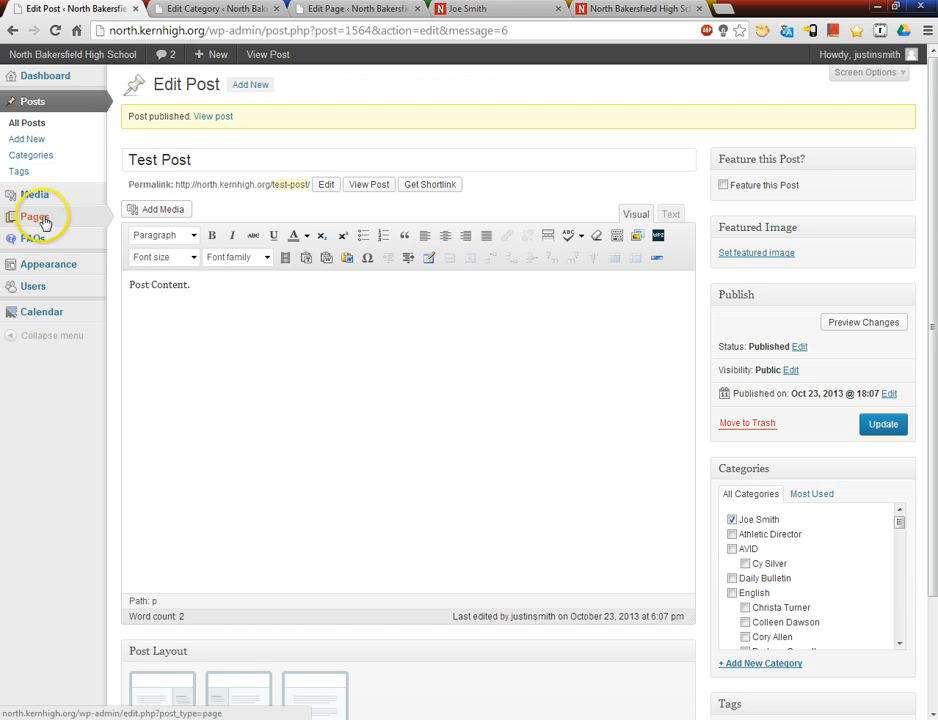
mouse_move(44, 222)
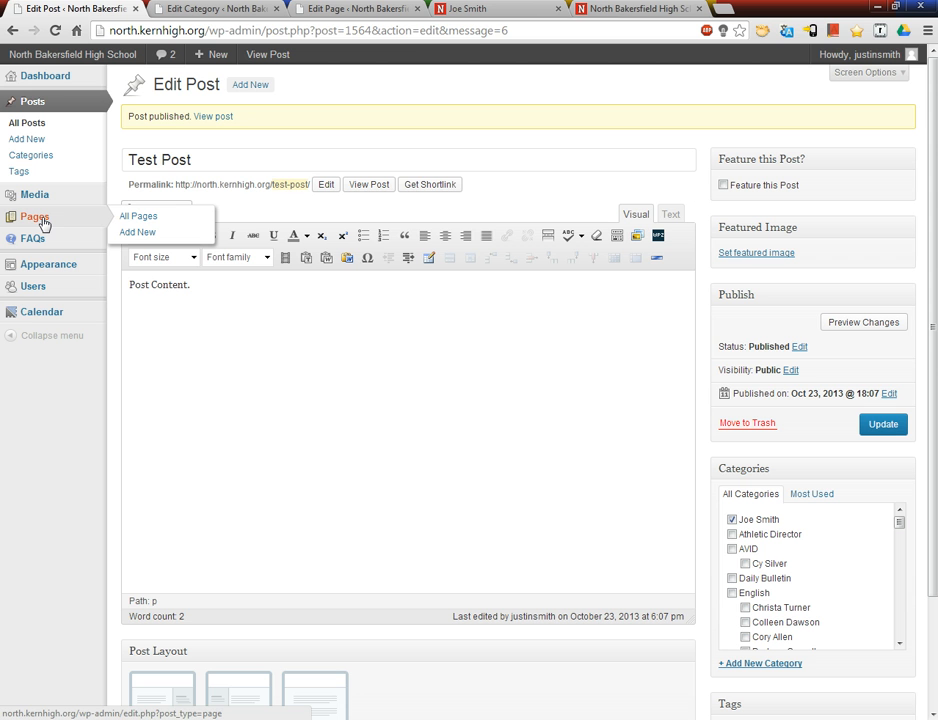
left_click(318, 12)
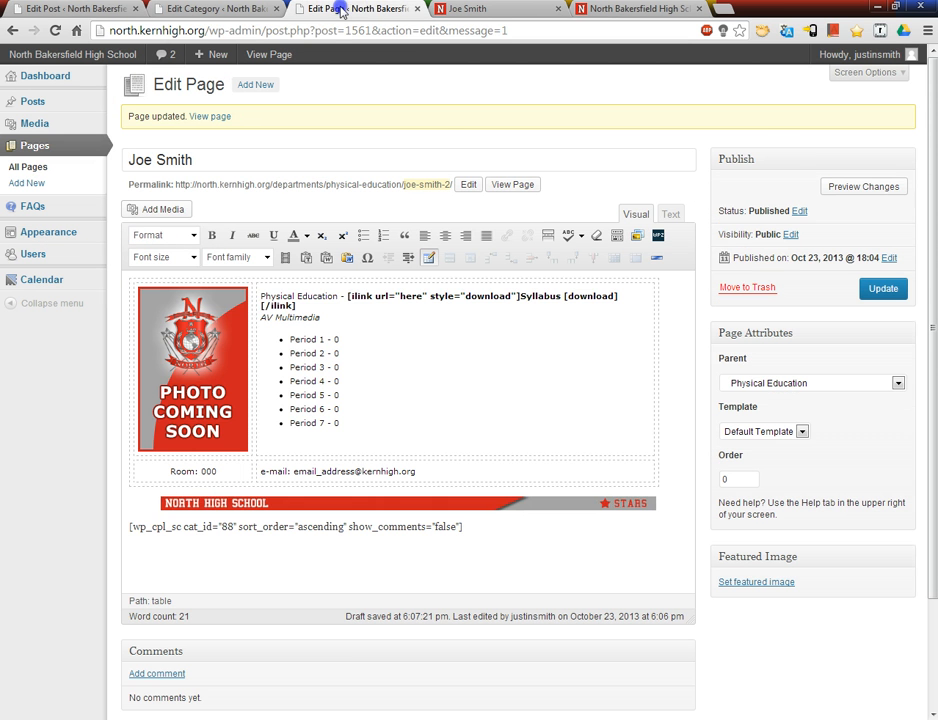
left_click(670, 214)
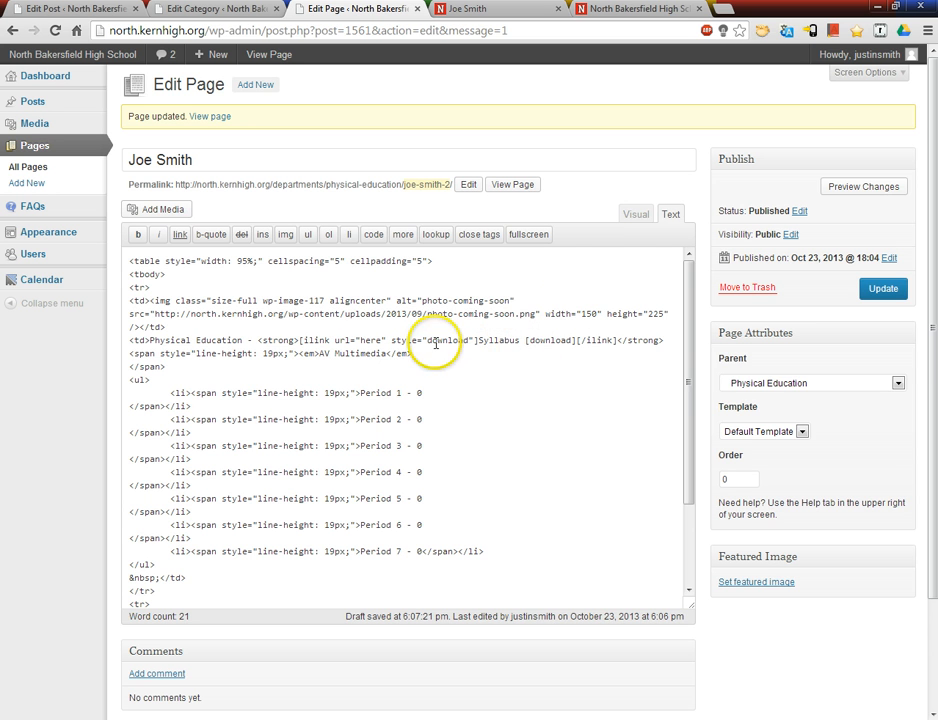
left_click(636, 214)
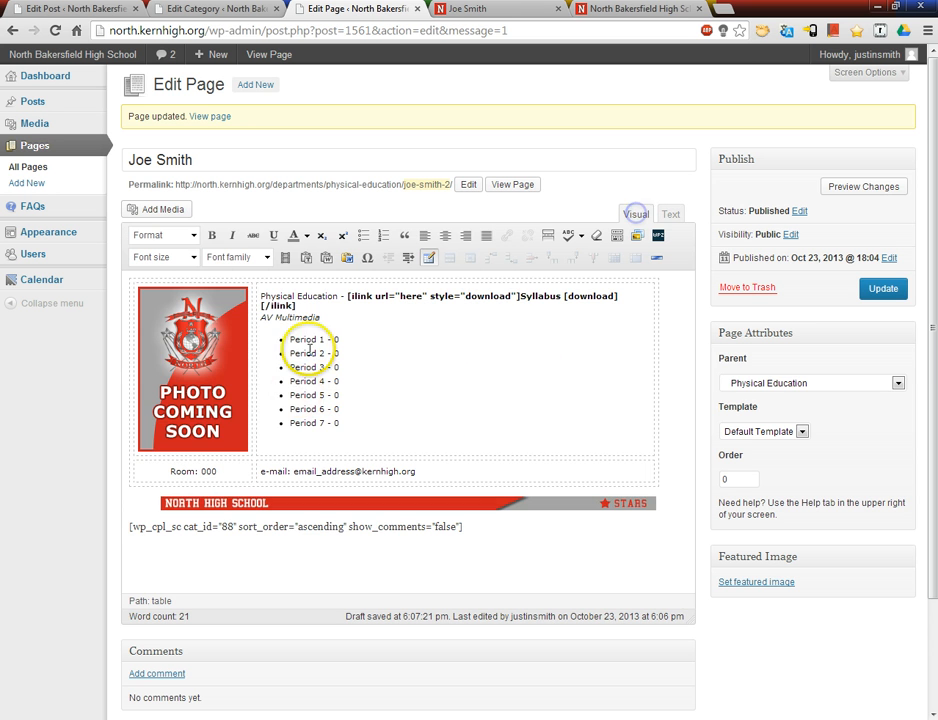
left_click(228, 358)
left_click(450, 379)
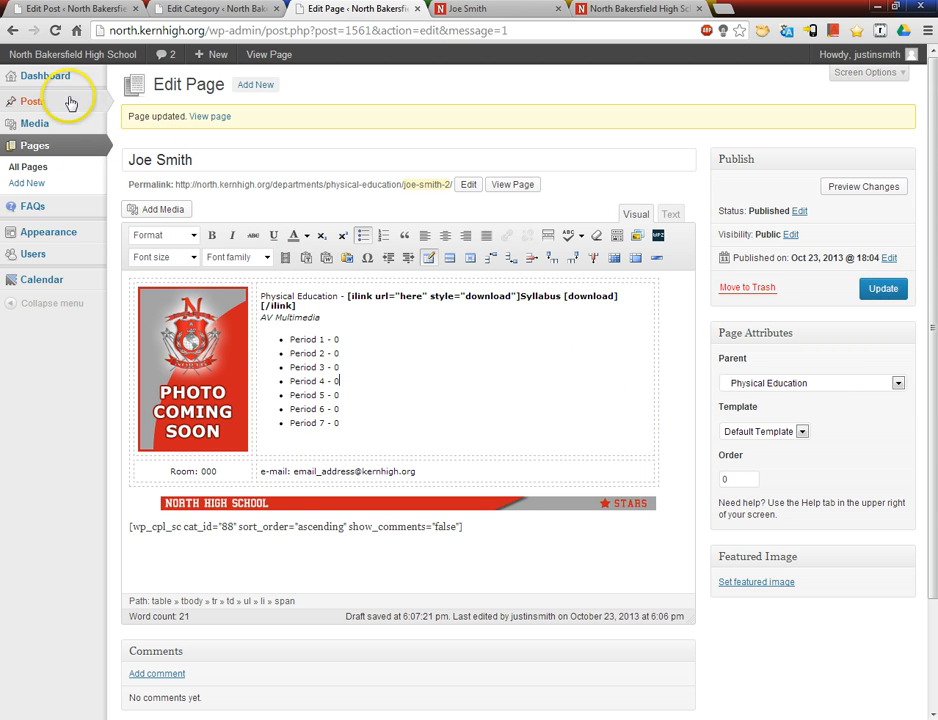
mouse_move(70, 102)
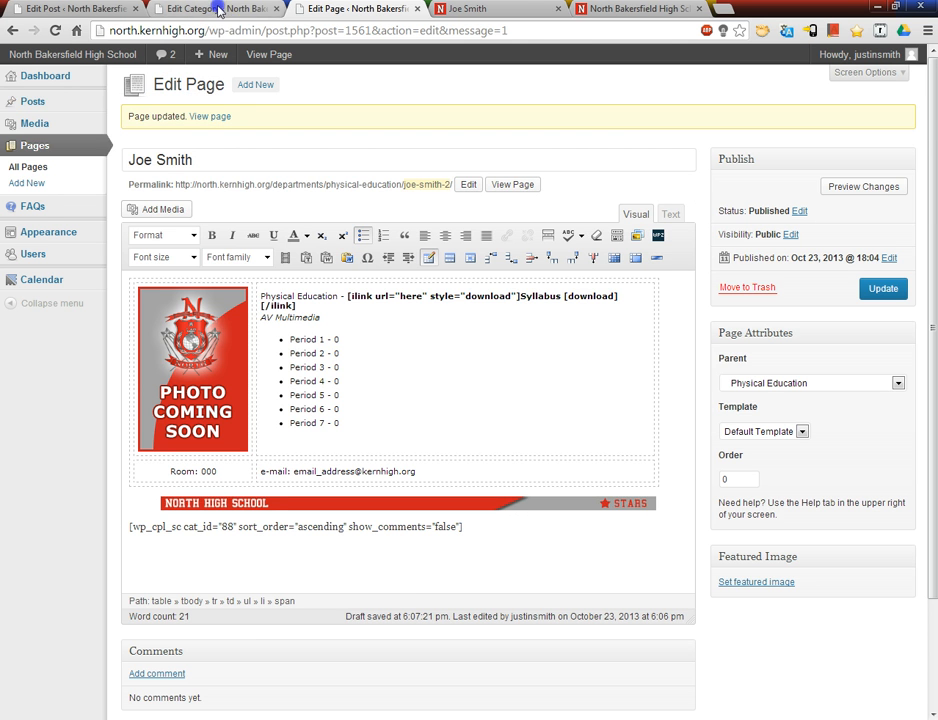
left_click(170, 10)
left_click(370, 9)
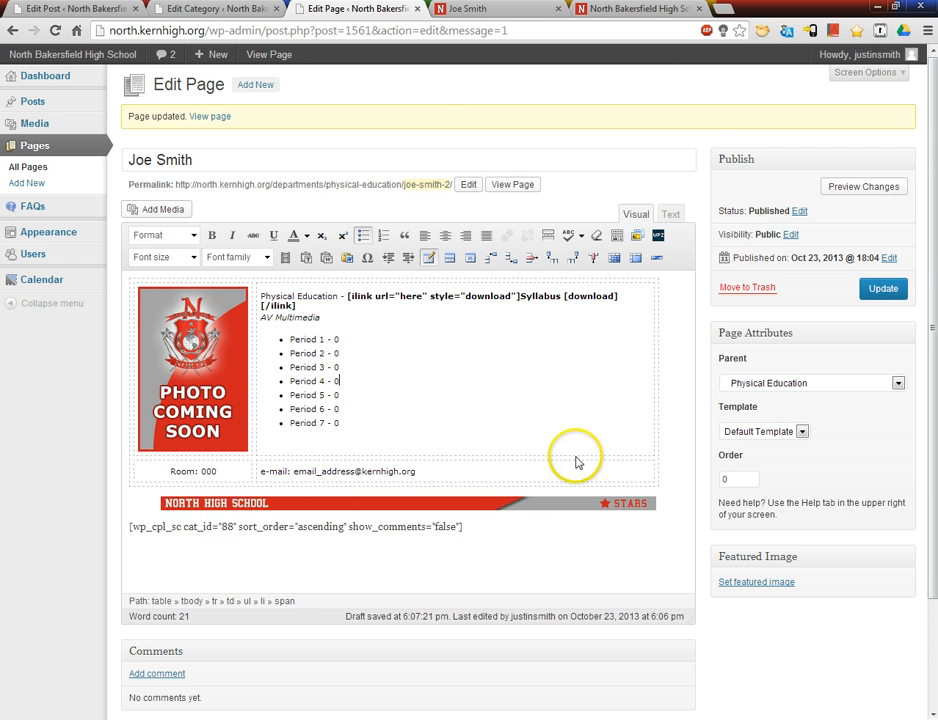
left_click(494, 9)
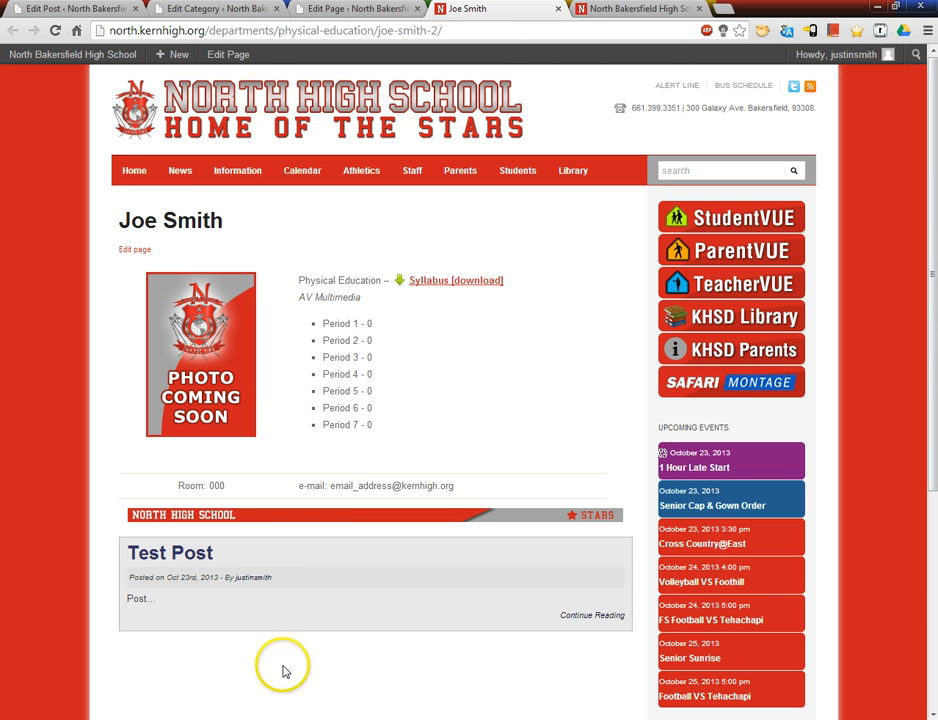